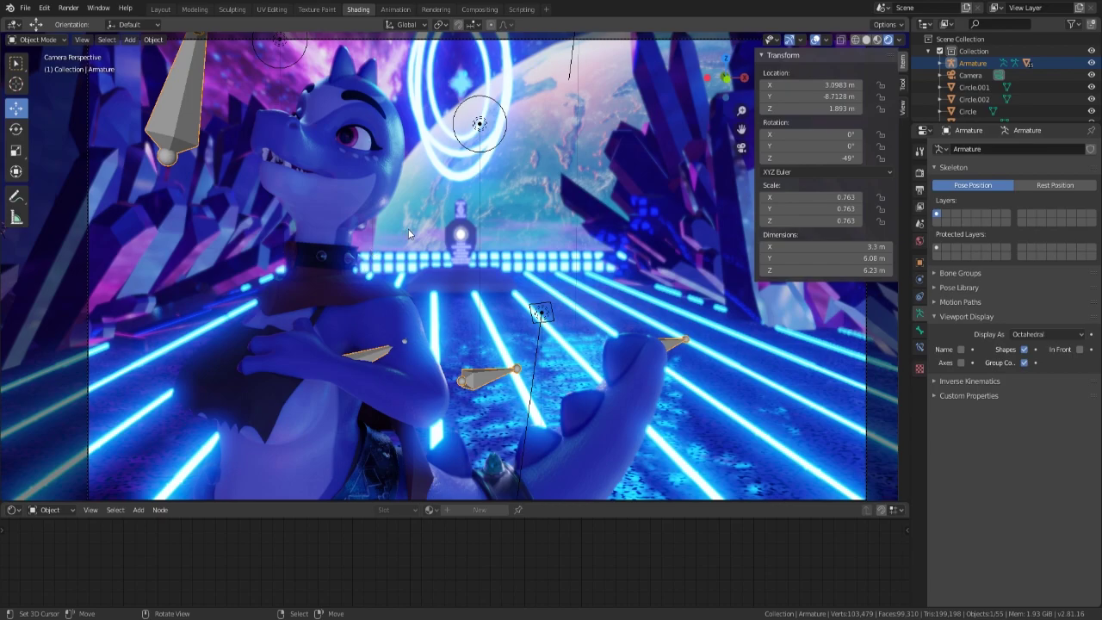
- Select the lizard body mesh and enlarge the node editor showing its defaultMat material
middle_drag(408, 229, 374, 237)
click(438, 177)
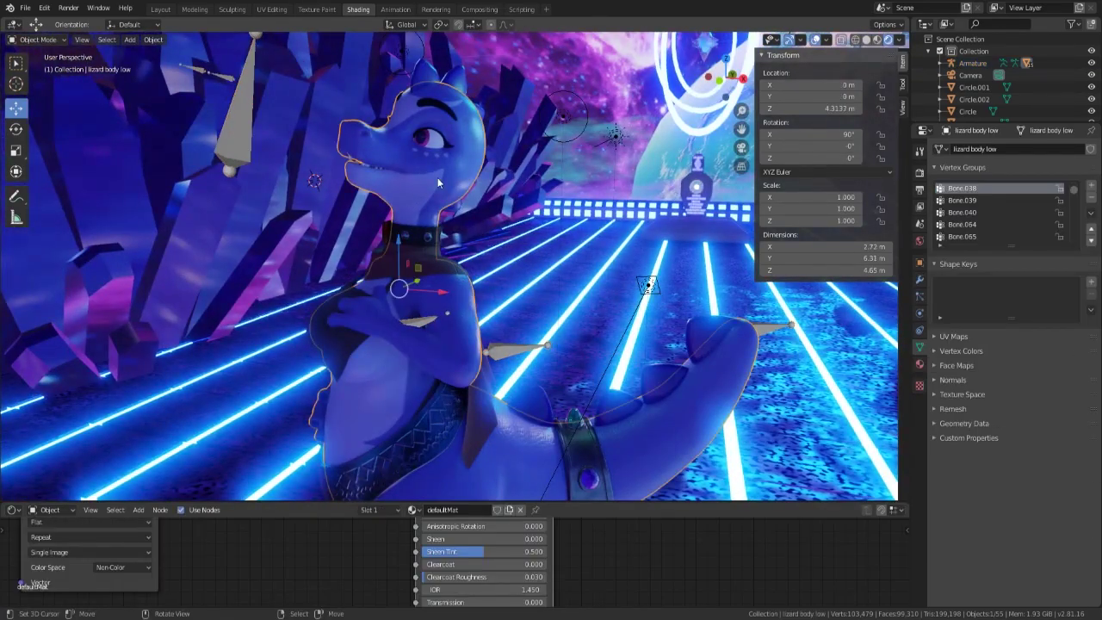
scroll(453, 175, up, 3)
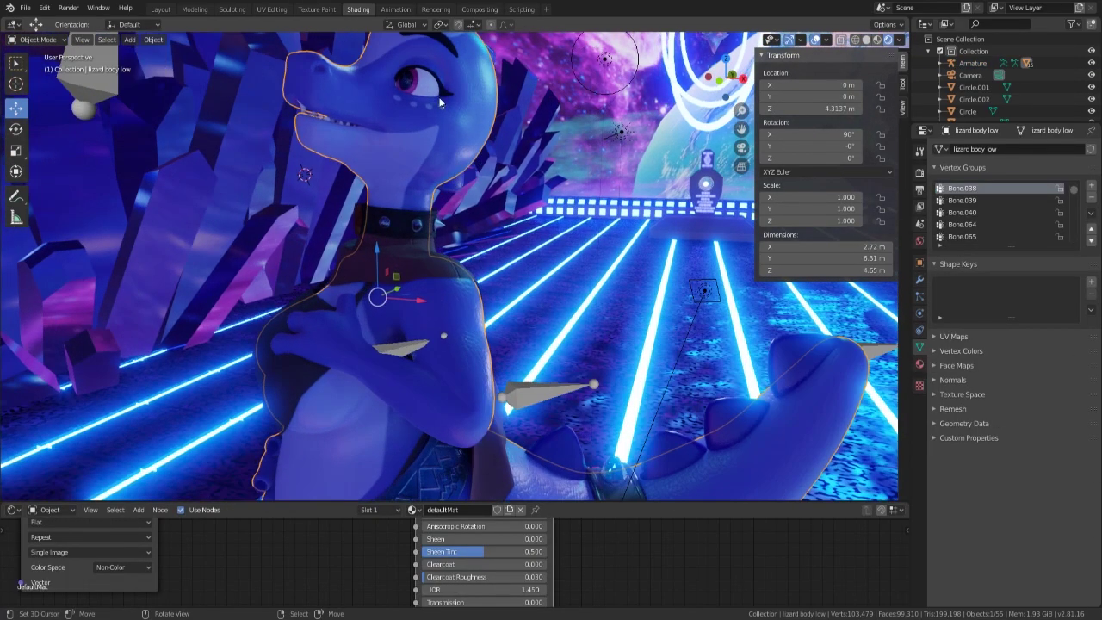
scroll(377, 549, down, 4)
middle_drag(377, 549, 370, 607)
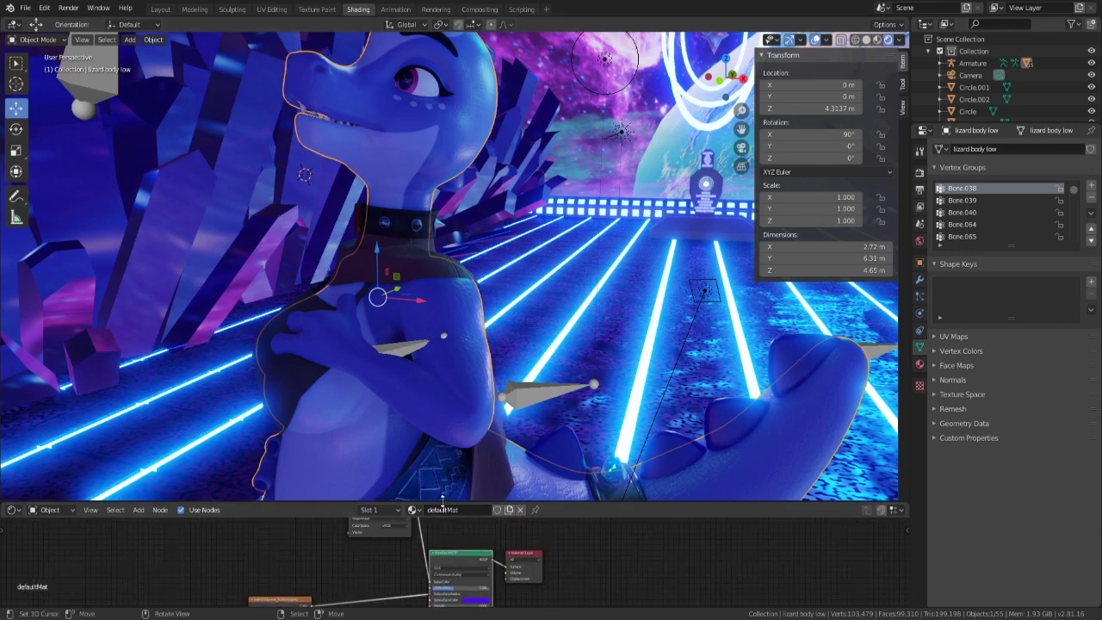
drag(445, 502, 430, 303)
- Unlink the images from the base color, scattering and normal map Image Texture nodes of the lizard body's material
scroll(387, 384, up, 3)
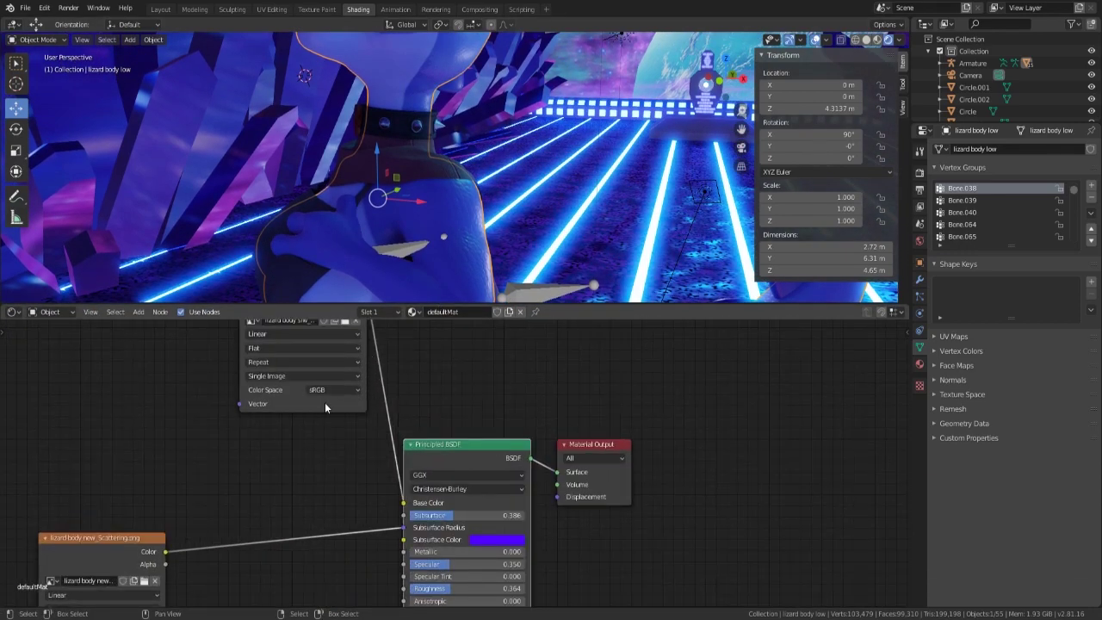
shift+scroll(336, 411, up, 3)
click(358, 407)
scroll(383, 233, down, 2)
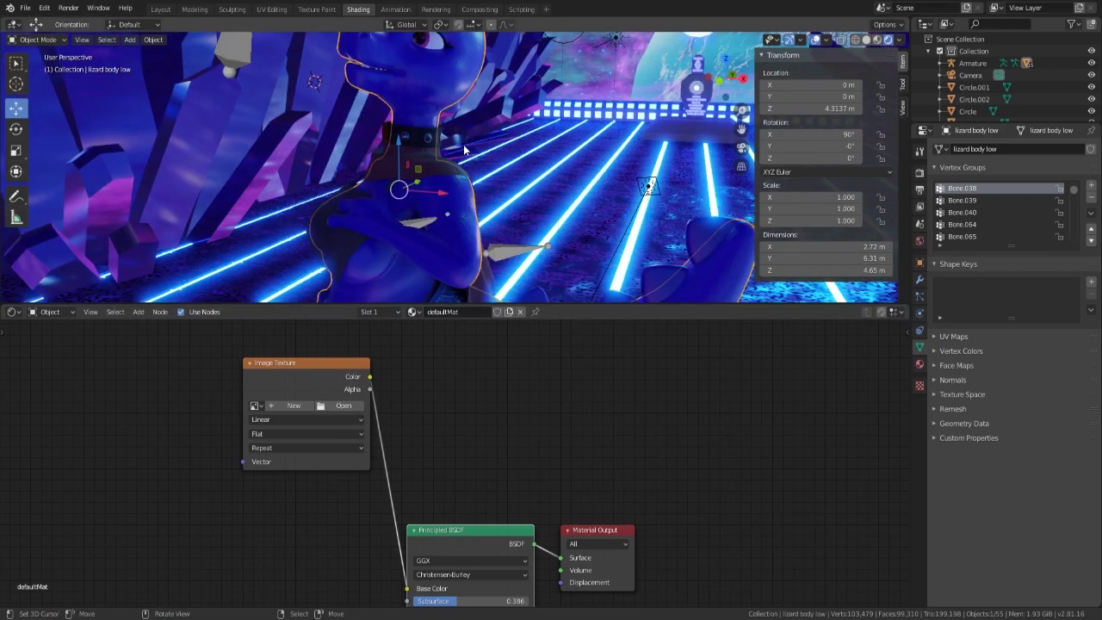
middle_drag(225, 588, 309, 430)
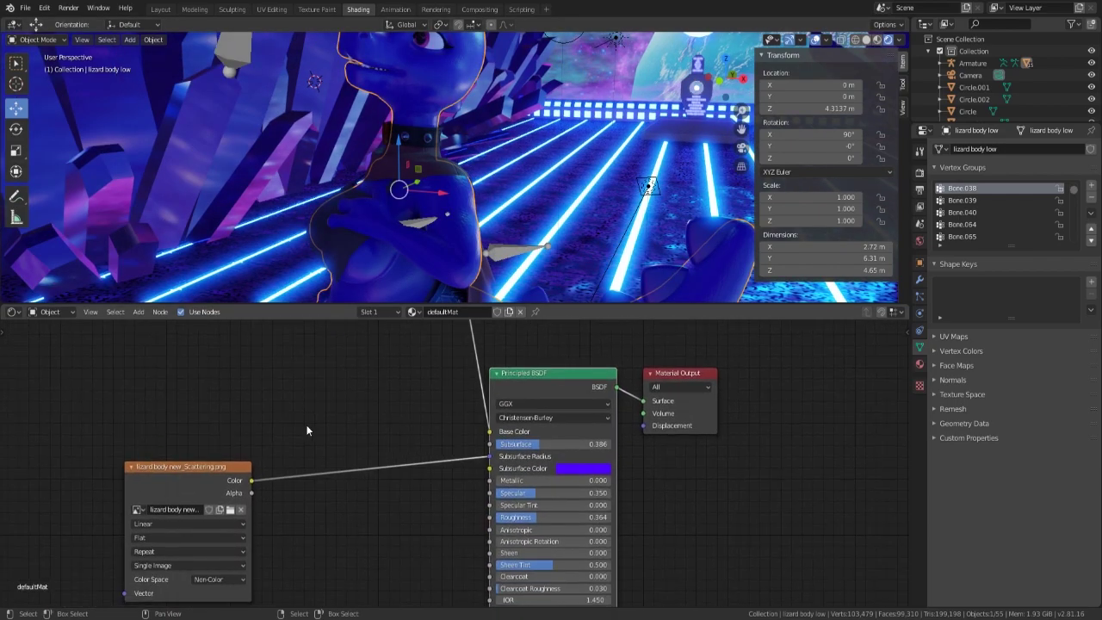
click(240, 510)
shift+scroll(258, 508, down, 8)
ctrl+scroll(259, 509, left, 2)
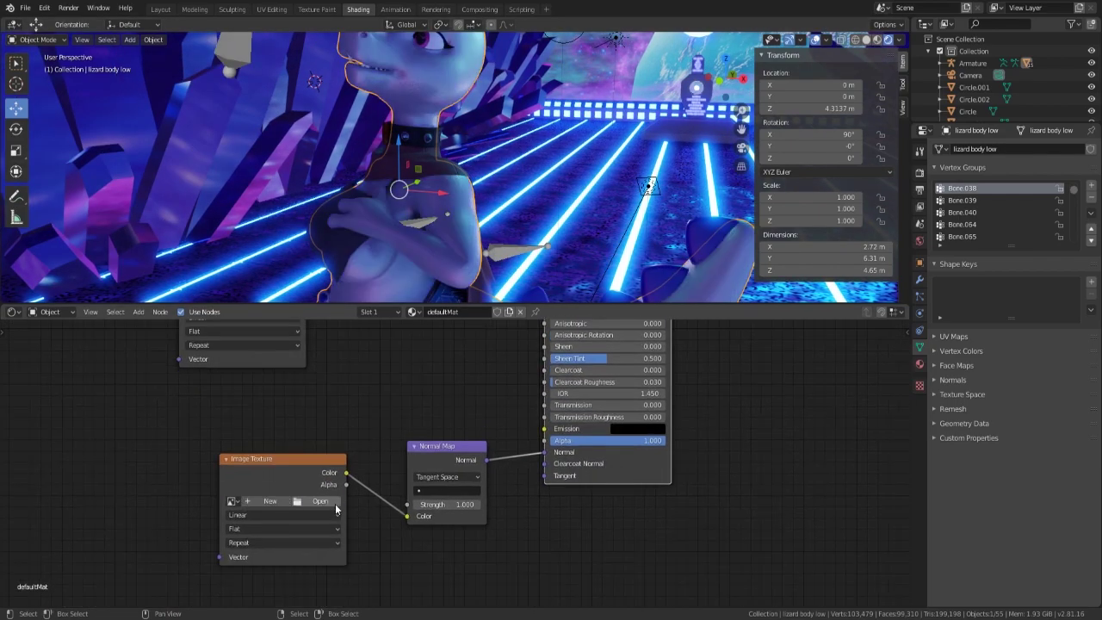
ctrl+scroll(361, 515, right, 1)
shift+scroll(371, 516, up, 8)
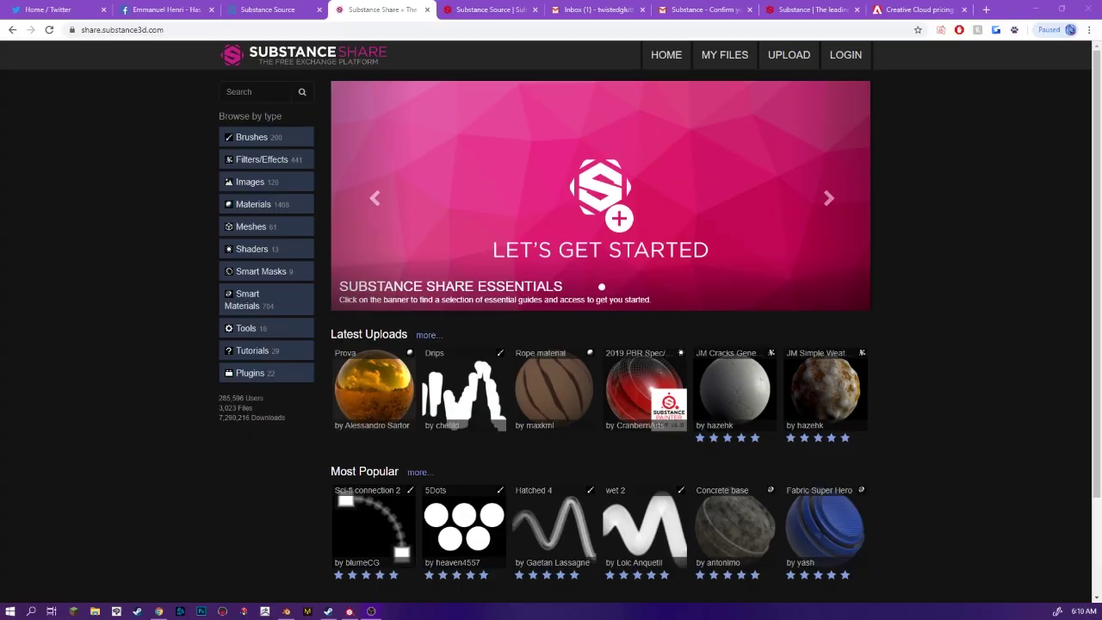
- Switch to Substance Painter and create a new project from the mesh lizard body low.OBJ in the Lizard women folder
drag(1101, 173, 387, 1)
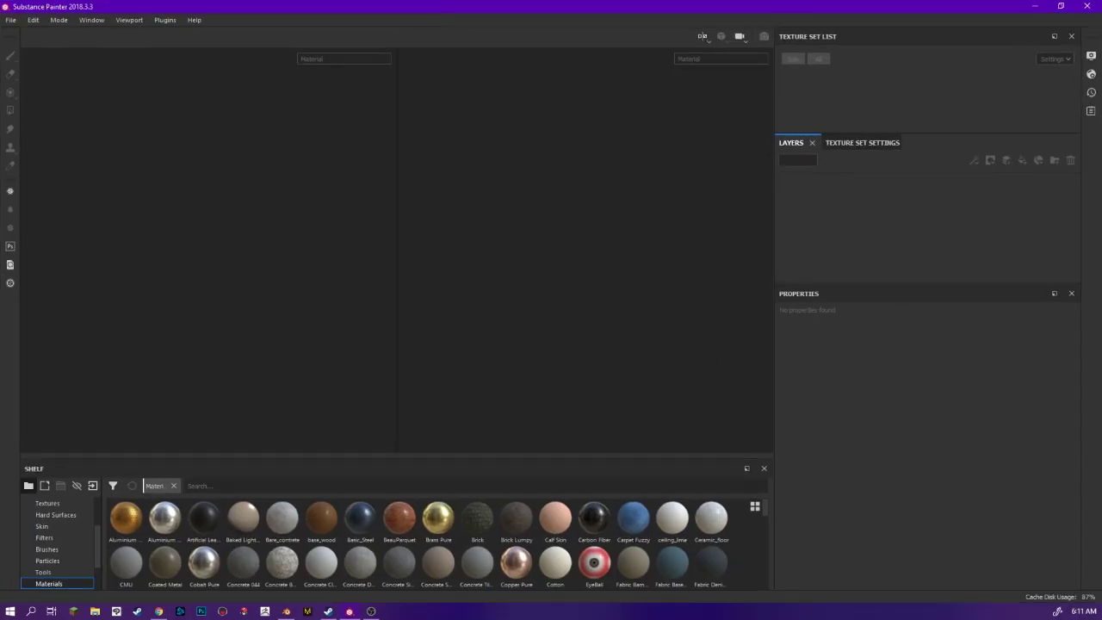
click(10, 19)
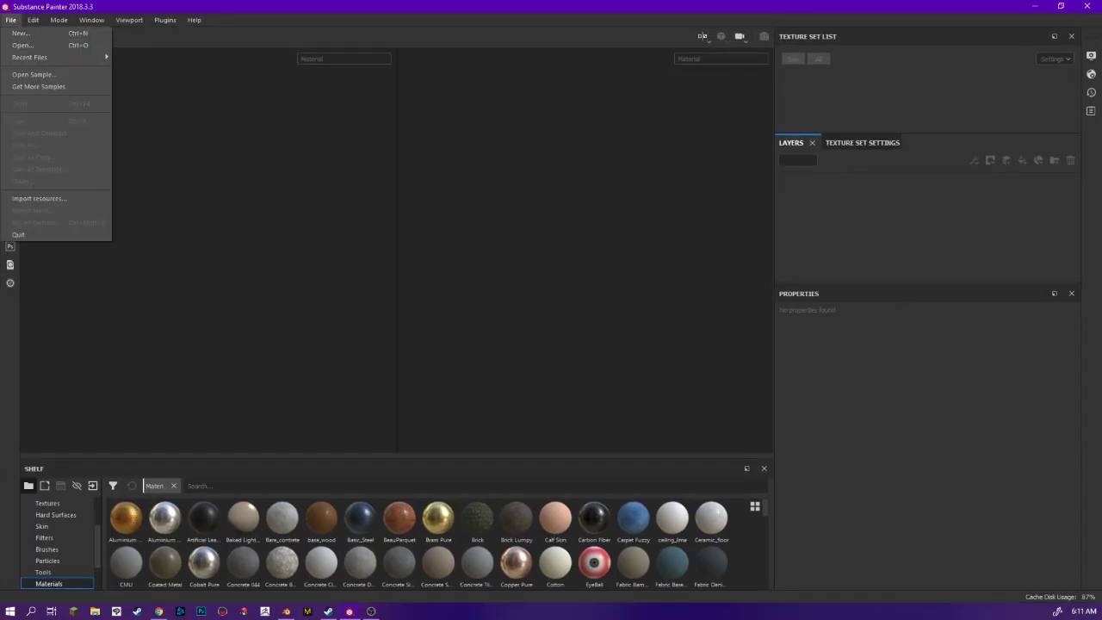
click(20, 33)
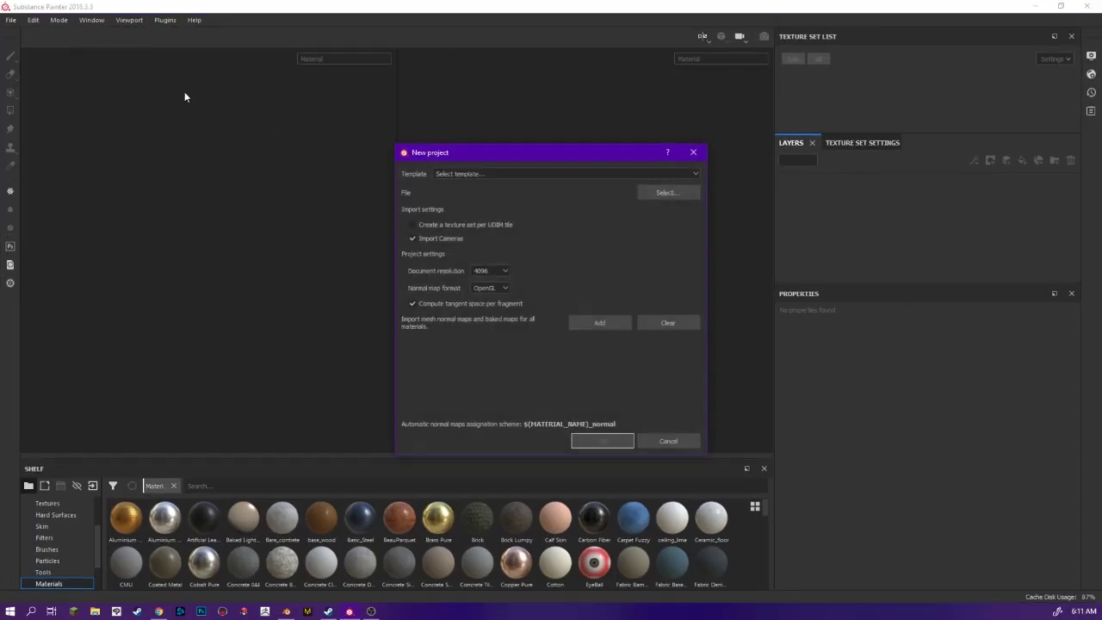
click(665, 195)
scroll(747, 327, down, 5)
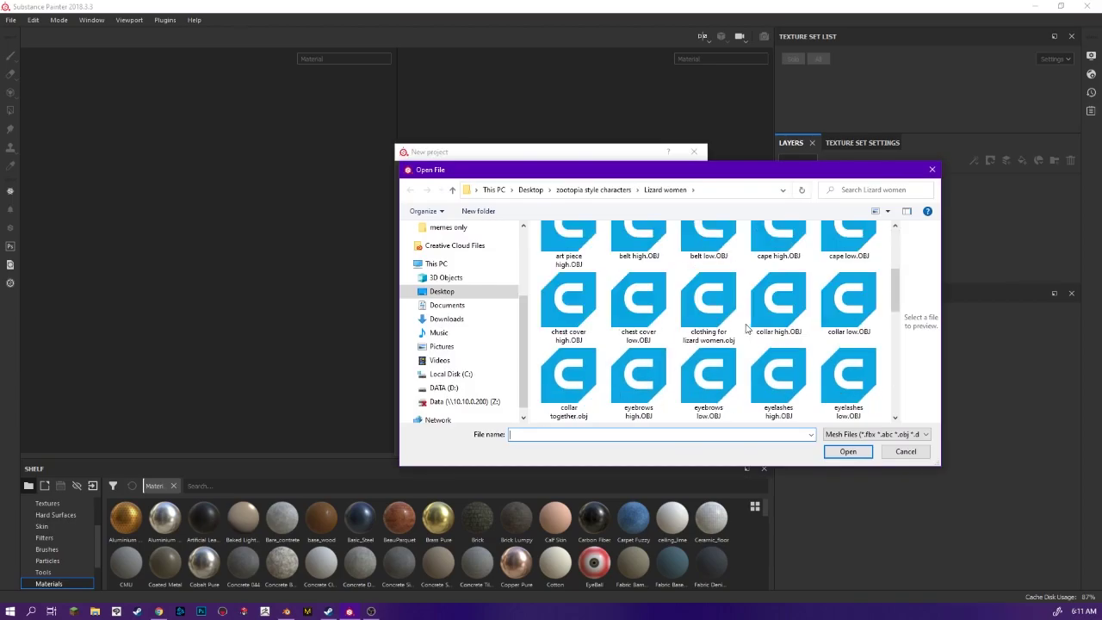
scroll(748, 328, down, 1)
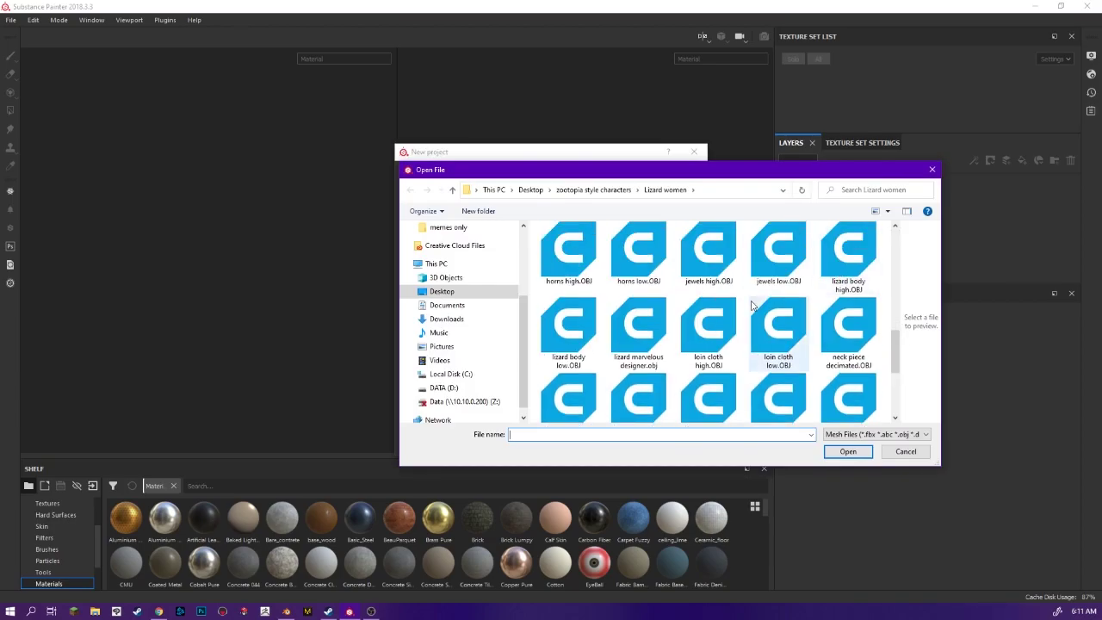
double_click(576, 330)
click(584, 443)
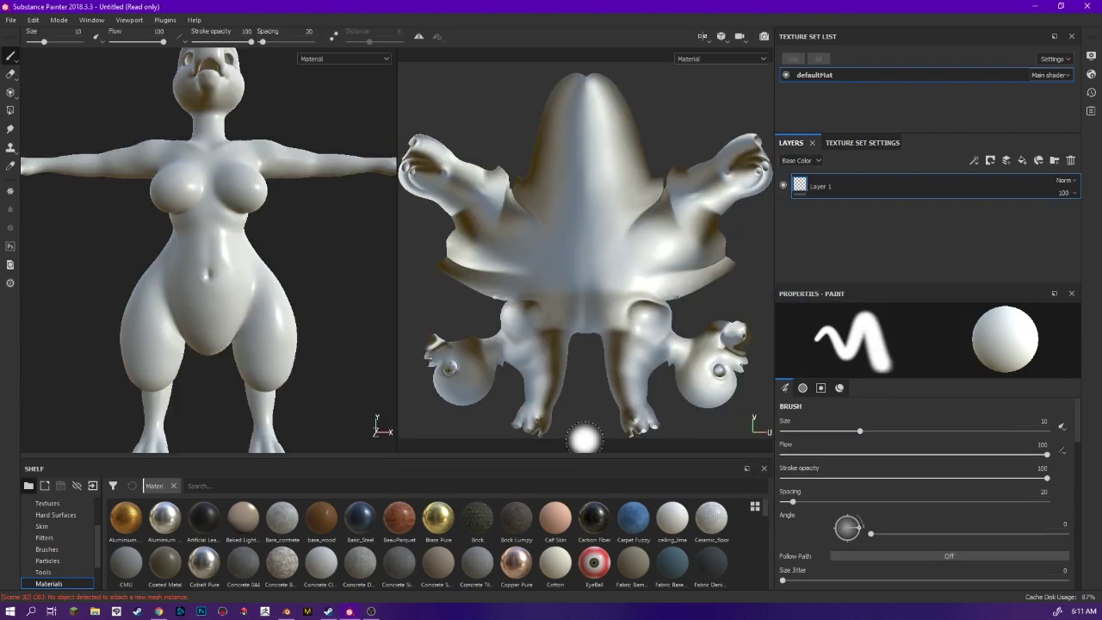
alt+drag(346, 193, 308, 317)
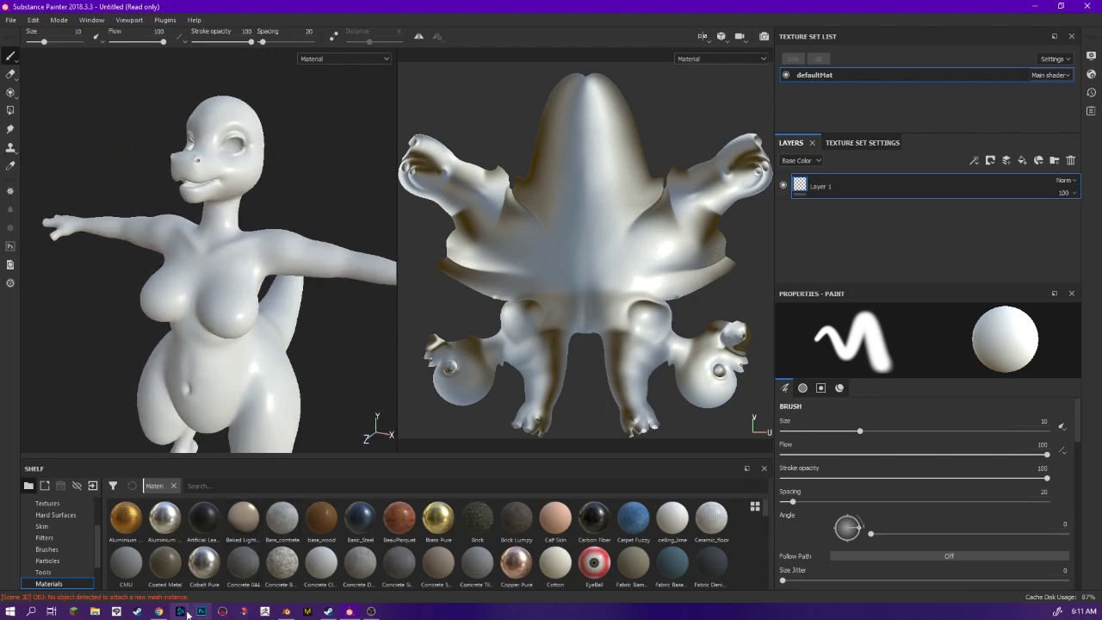
- Switch to the browser and look through the Substance Source material collection and the Substance Share home page
click(159, 612)
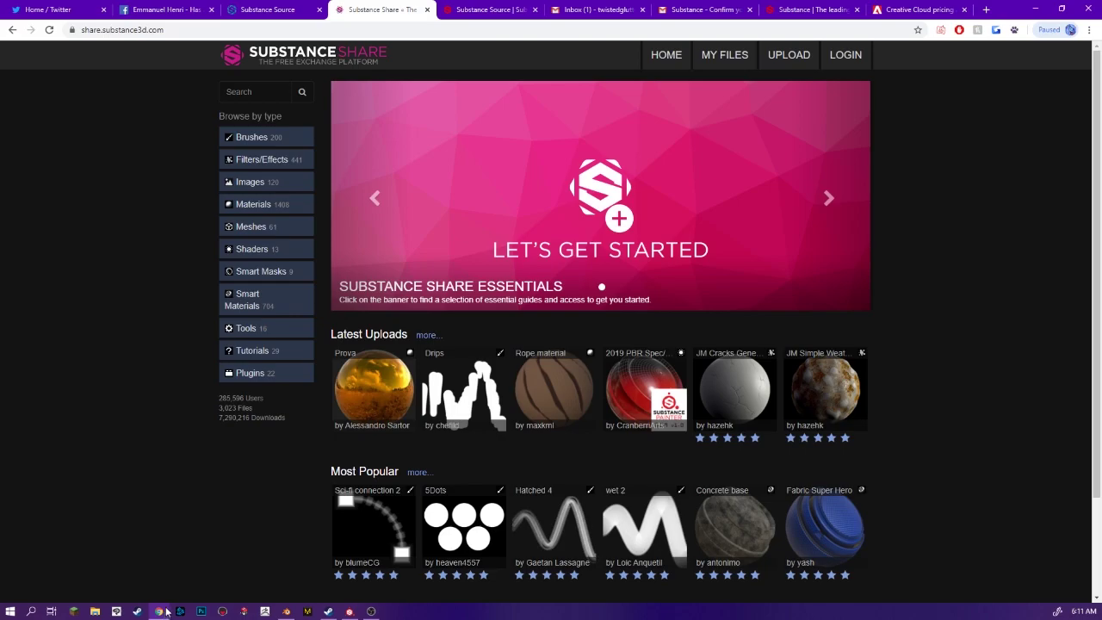
click(299, 9)
scroll(631, 319, down, 5)
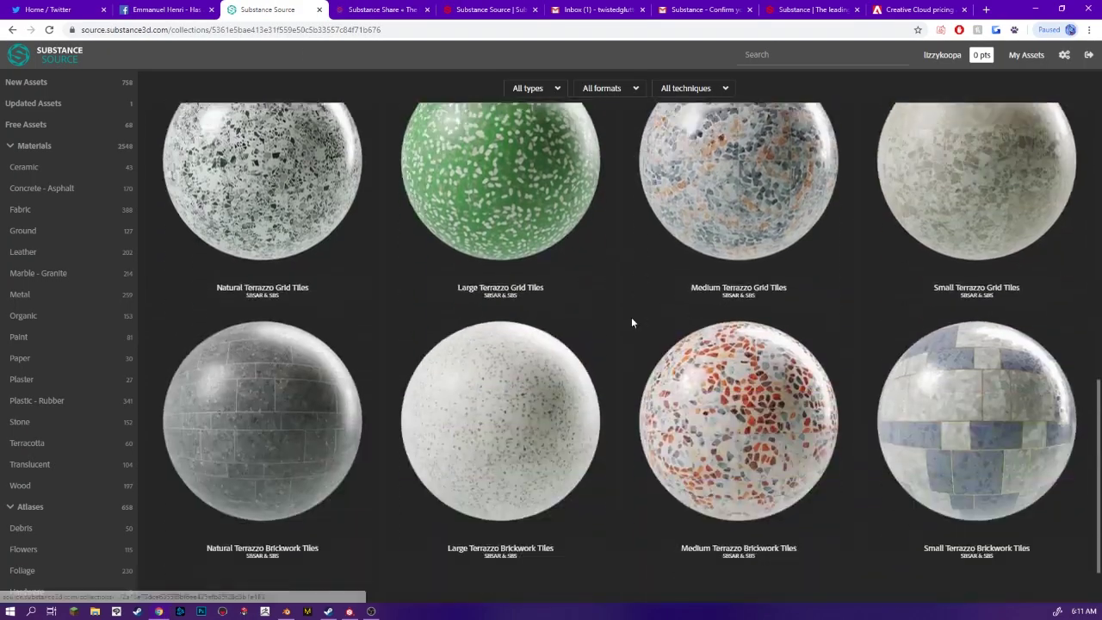
scroll(631, 320, up, 5)
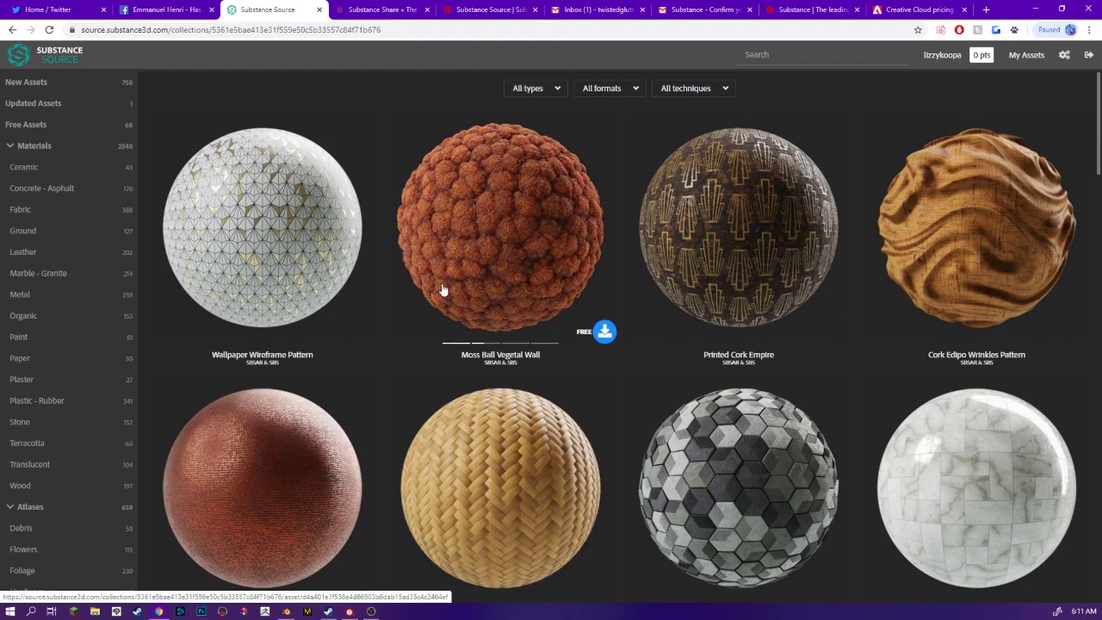
click(374, 8)
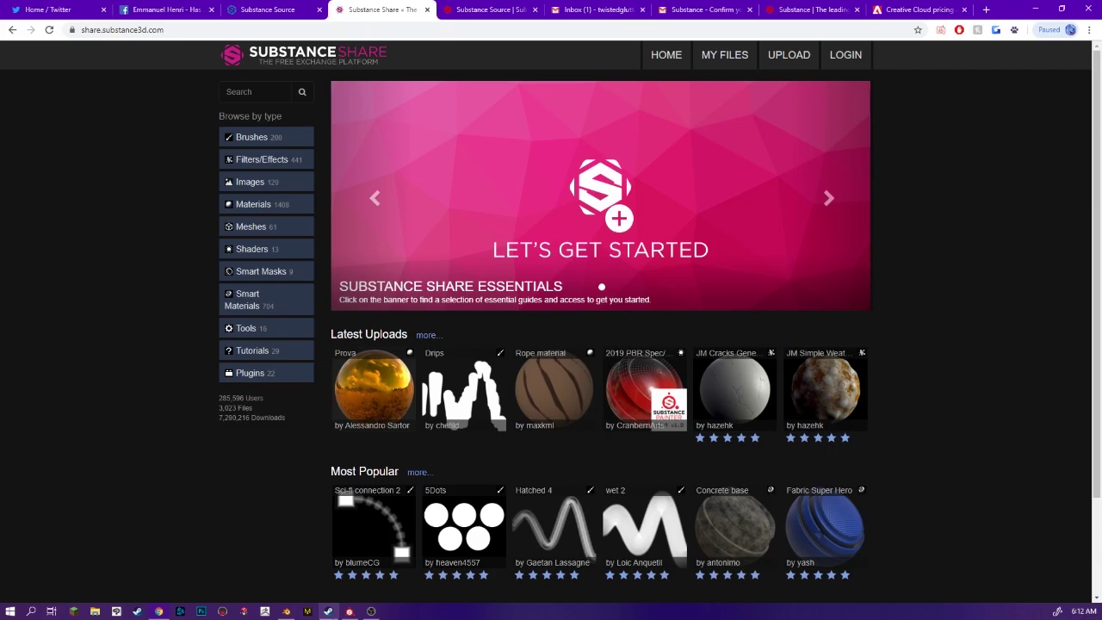
- Switch back to Substance Painter and set the output size for baking the mesh maps to 4096
click(349, 611)
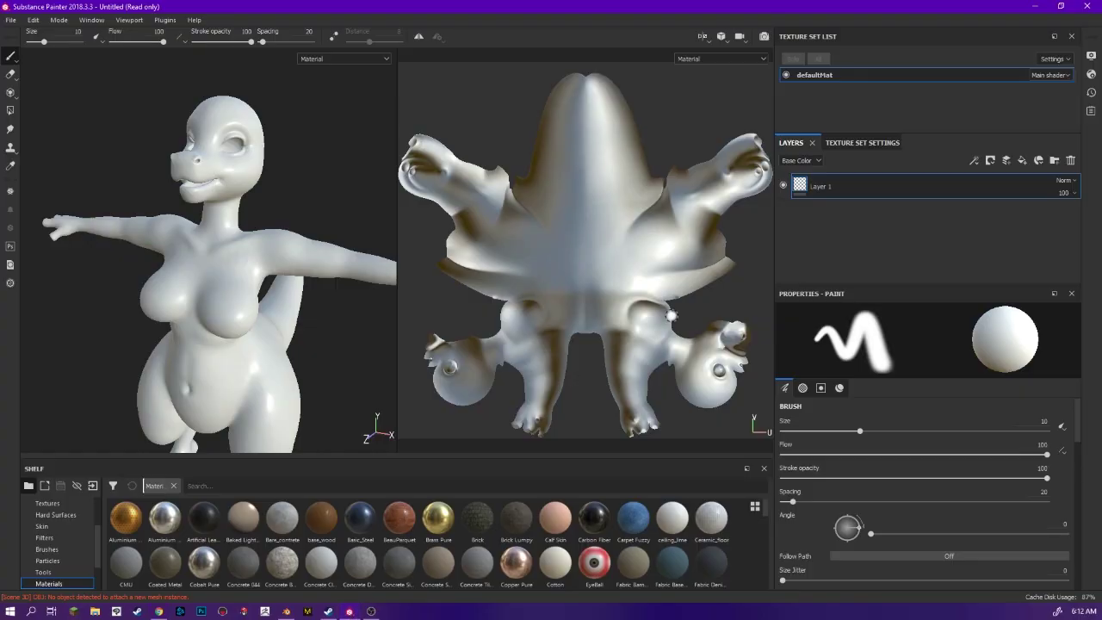
click(862, 142)
scroll(925, 214, down, 5)
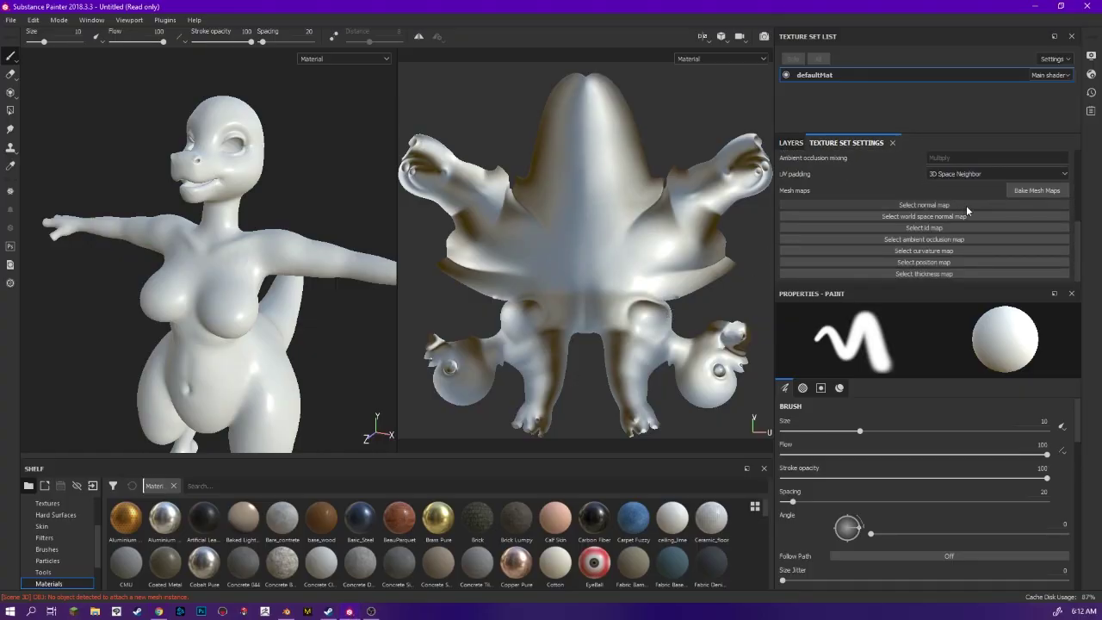
click(1034, 190)
click(565, 147)
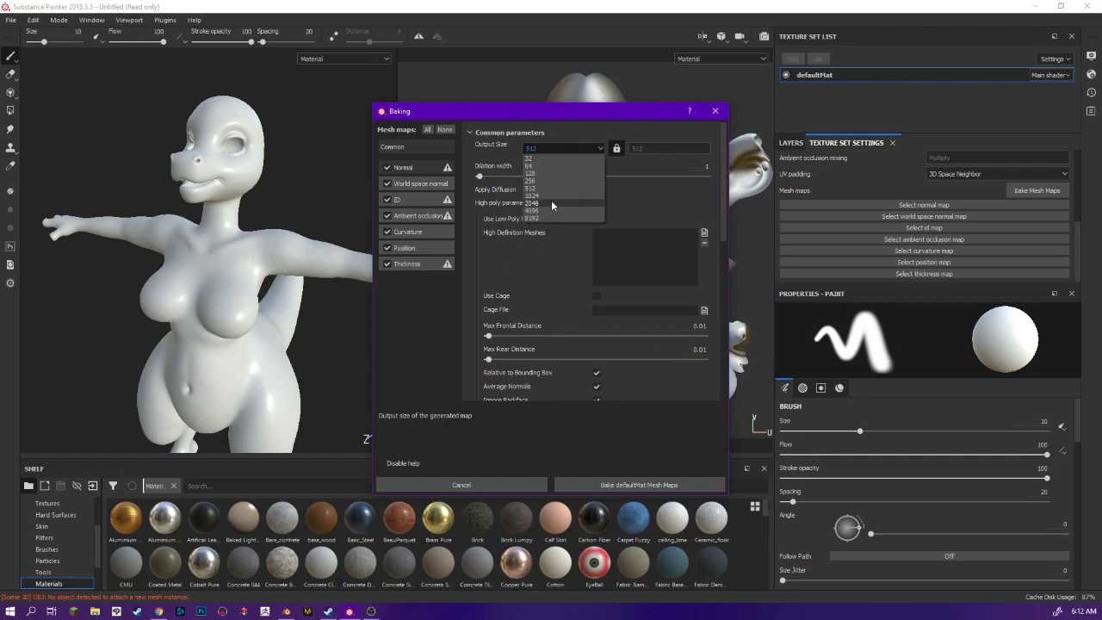
click(548, 210)
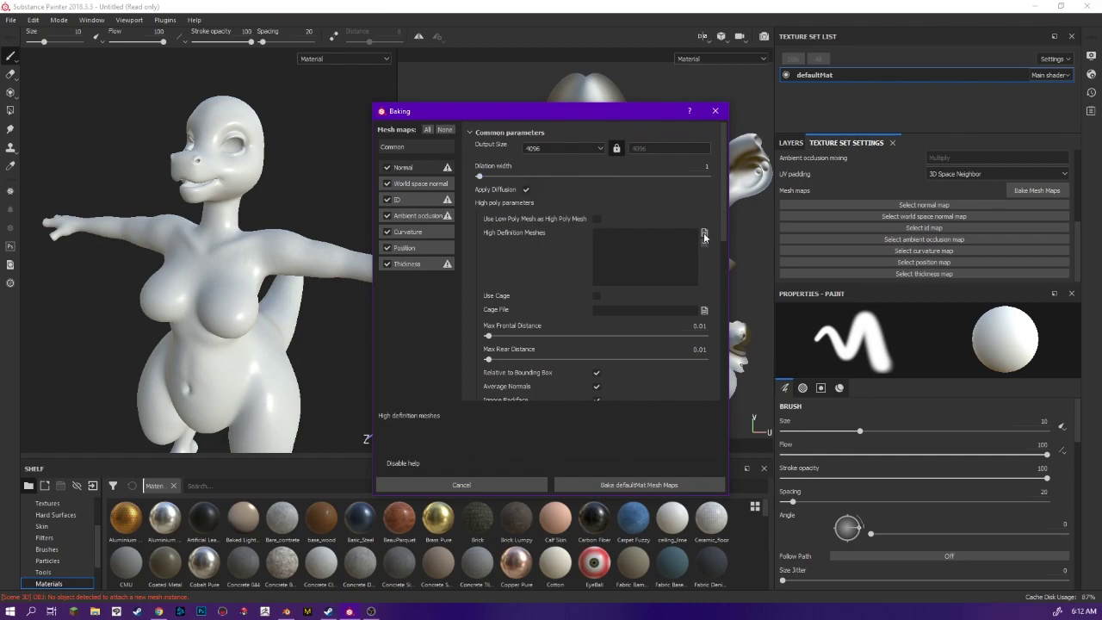
- Load lizard body high.OBJ as the high definition mesh and bake the defaultMat mesh maps
click(704, 234)
scroll(672, 250, down, 5)
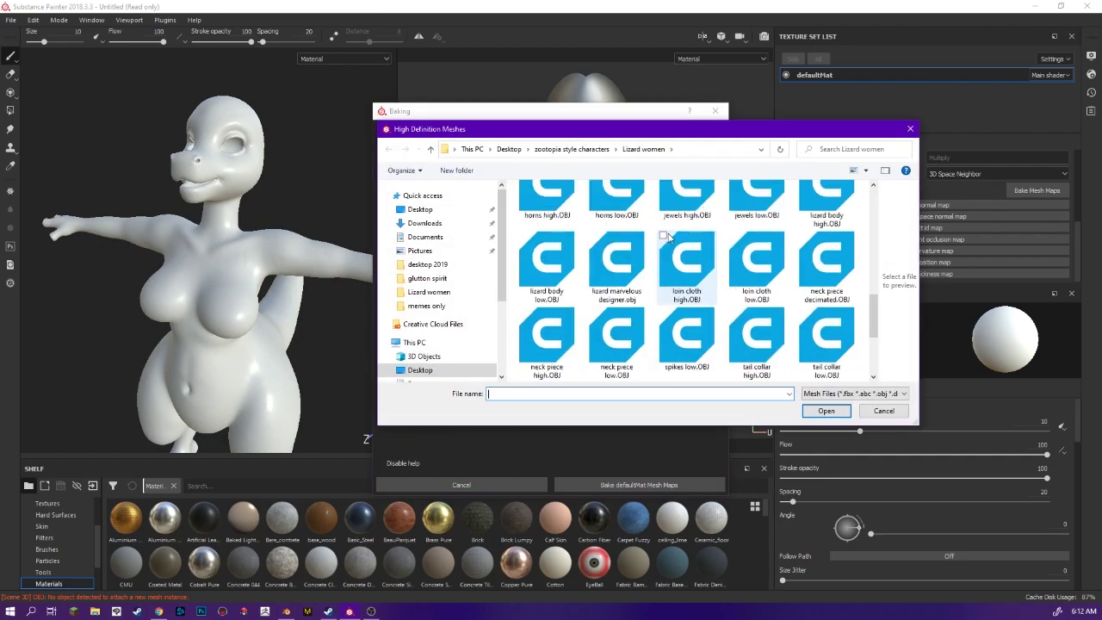
scroll(669, 237, up, 2)
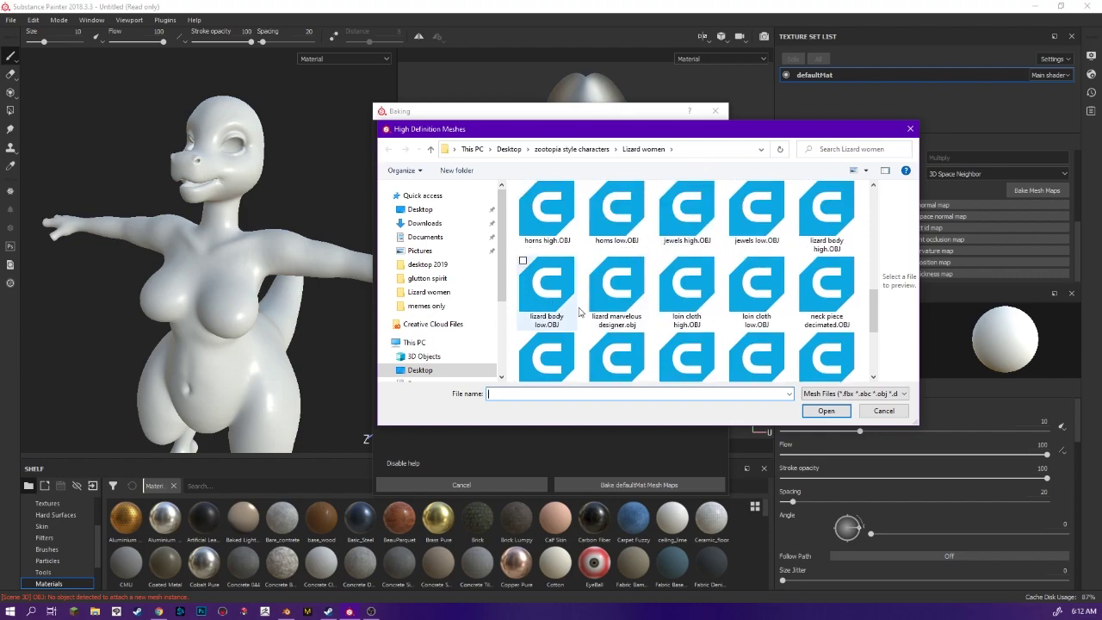
double_click(817, 205)
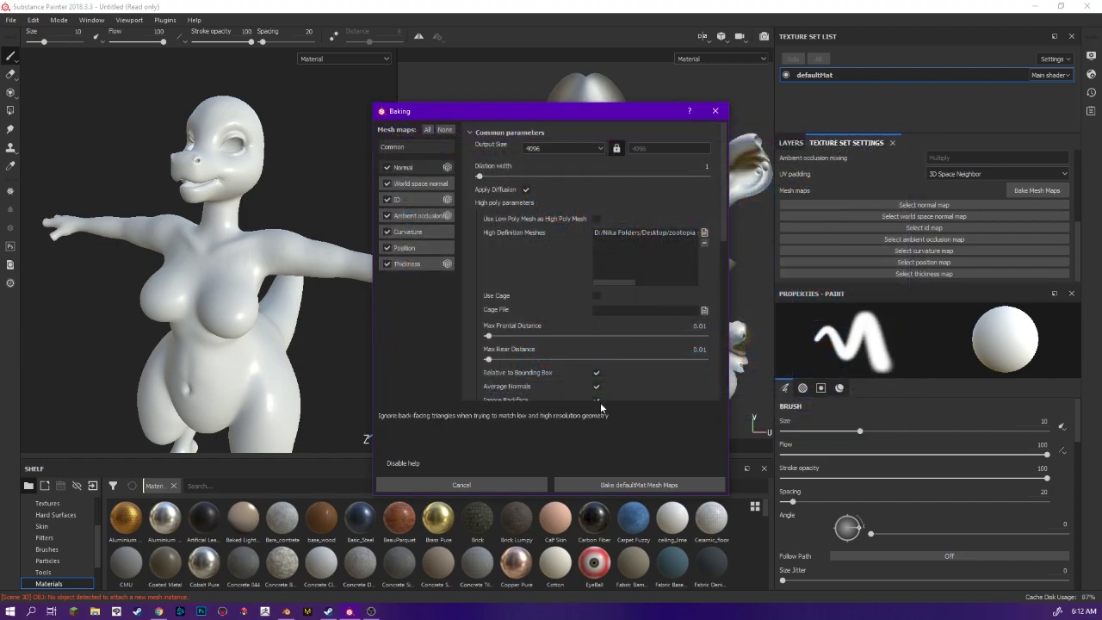
click(586, 484)
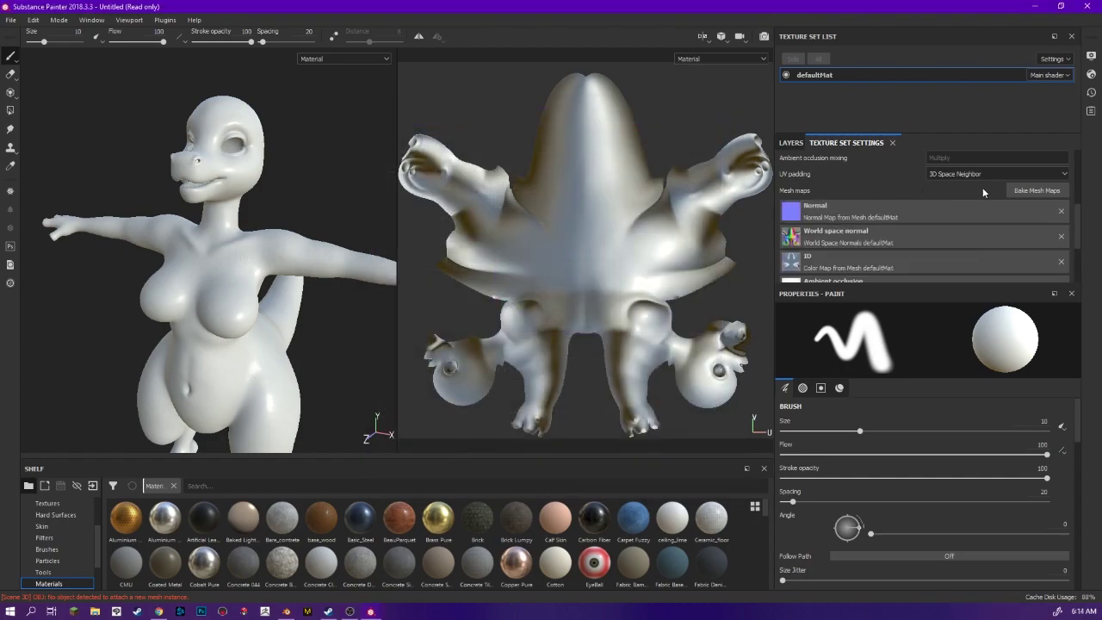
- Rename the defaultMat texture set to lizard
double_click(833, 77)
text(lizard)
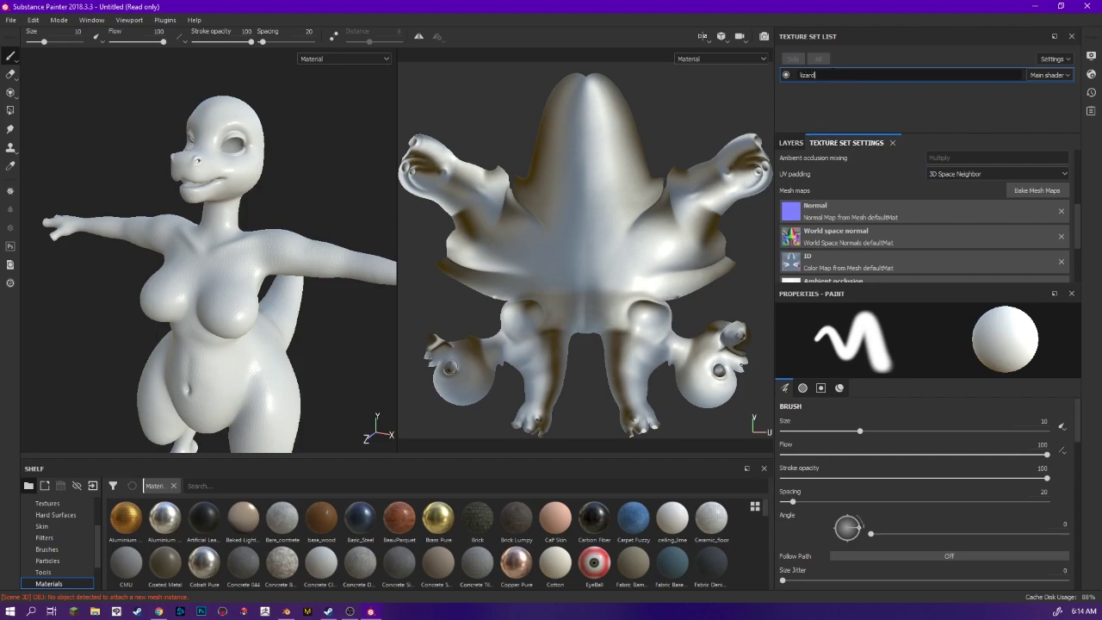
key(Return)
- Add a fill layer above Layer 1 in the lizard texture set
click(782, 145)
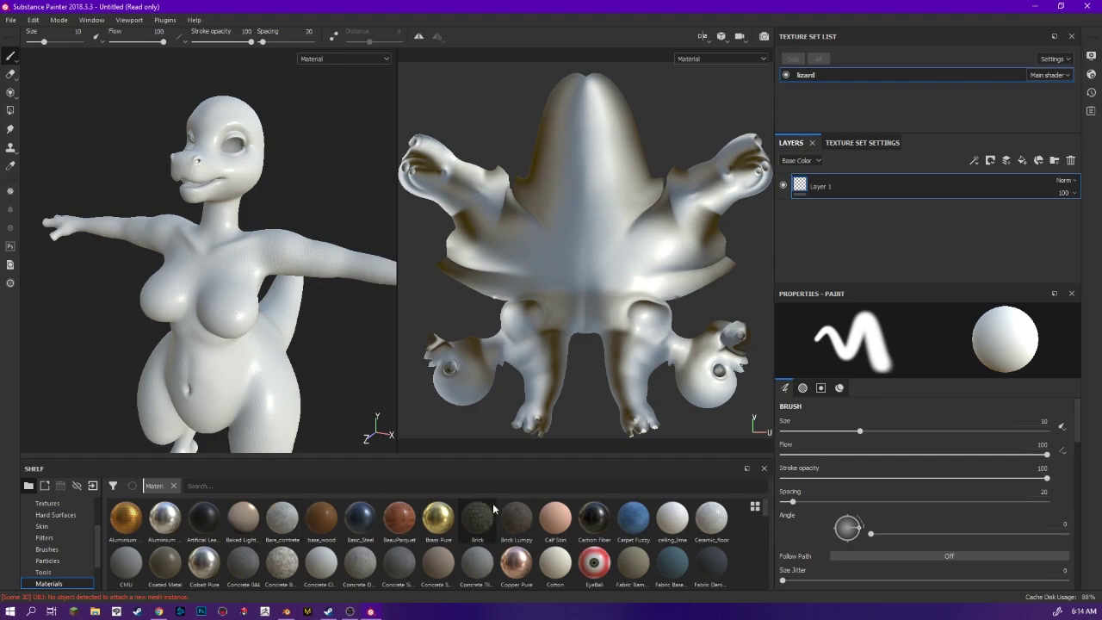
scroll(73, 539, up, 3)
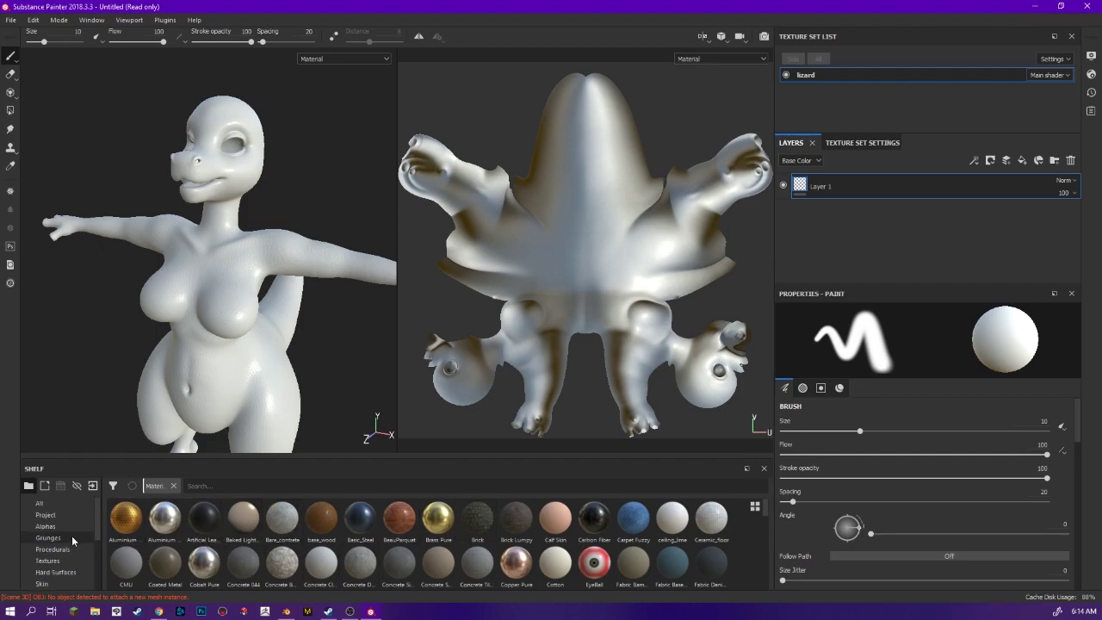
click(1022, 162)
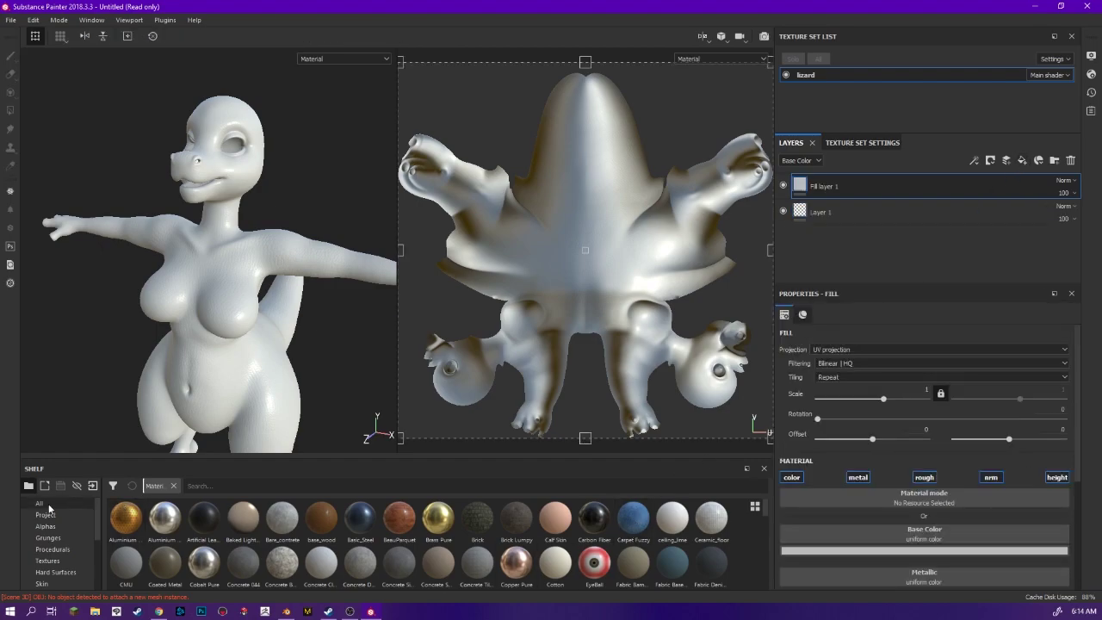
- Assign the baked Color Map texture to the fill layer's base color and inspect the skin detail around the shoulder
click(47, 561)
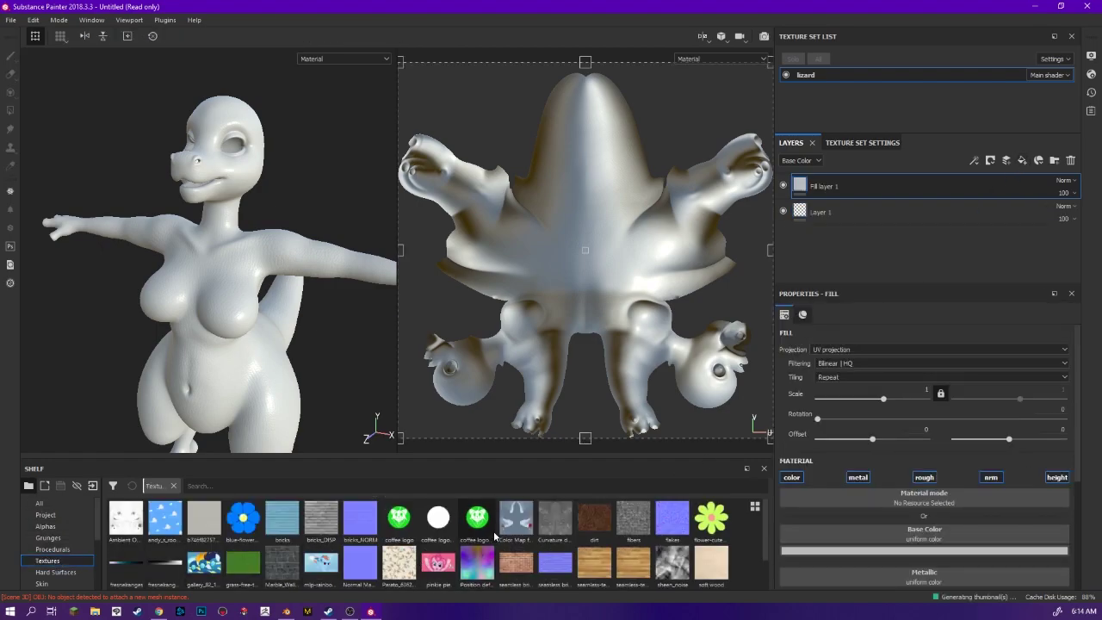
drag(514, 528, 913, 539)
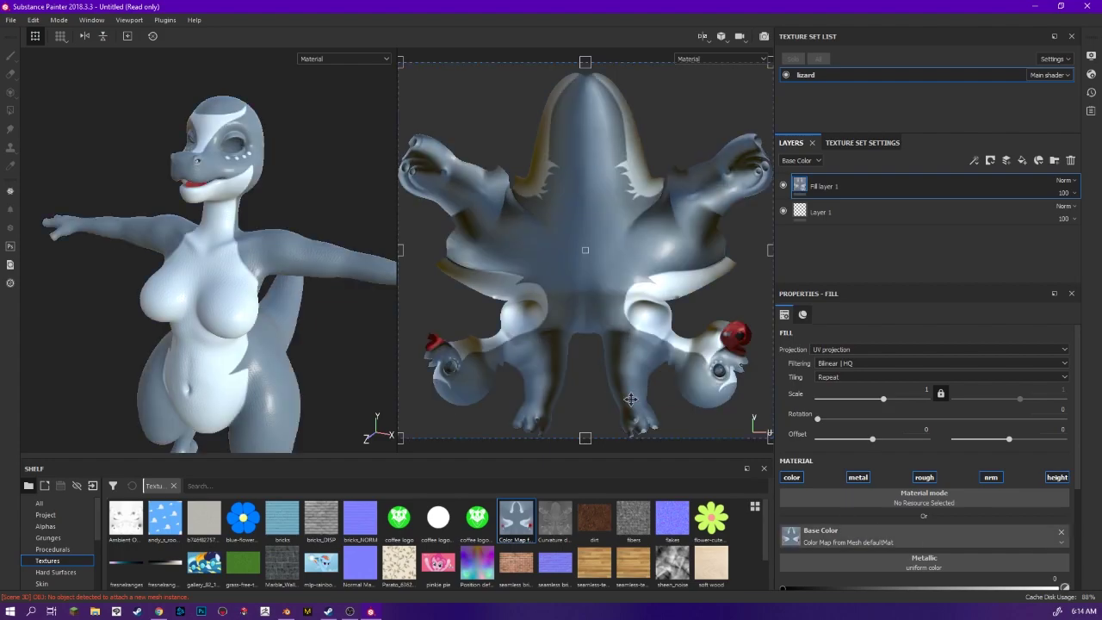
scroll(240, 336, down, 3)
scroll(239, 336, up, 5)
right_click(348, 362)
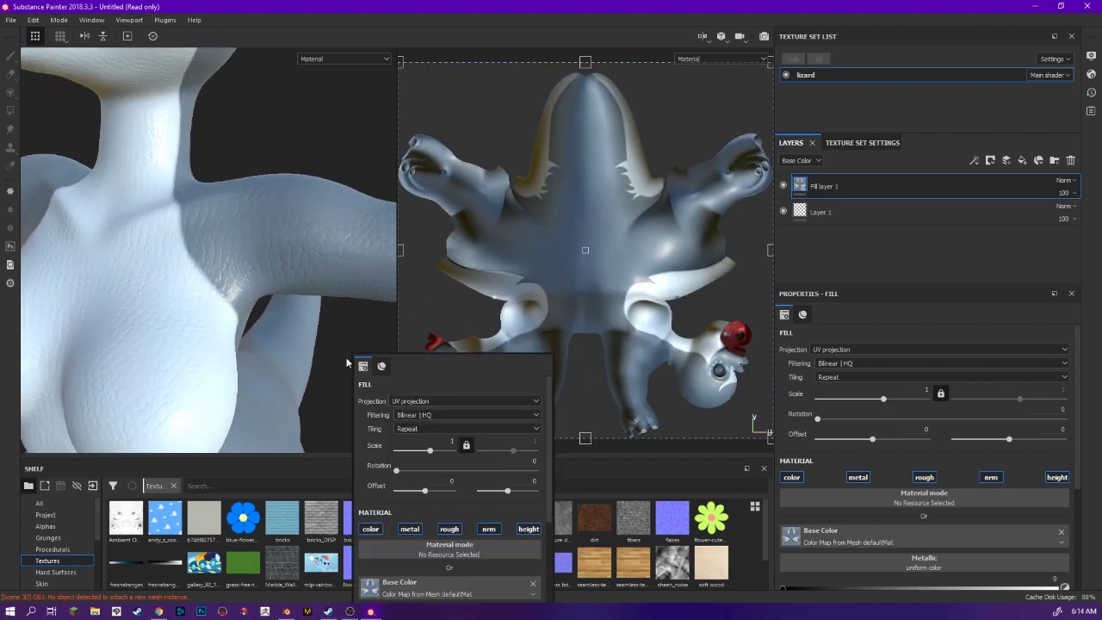
scroll(364, 282, down, 1)
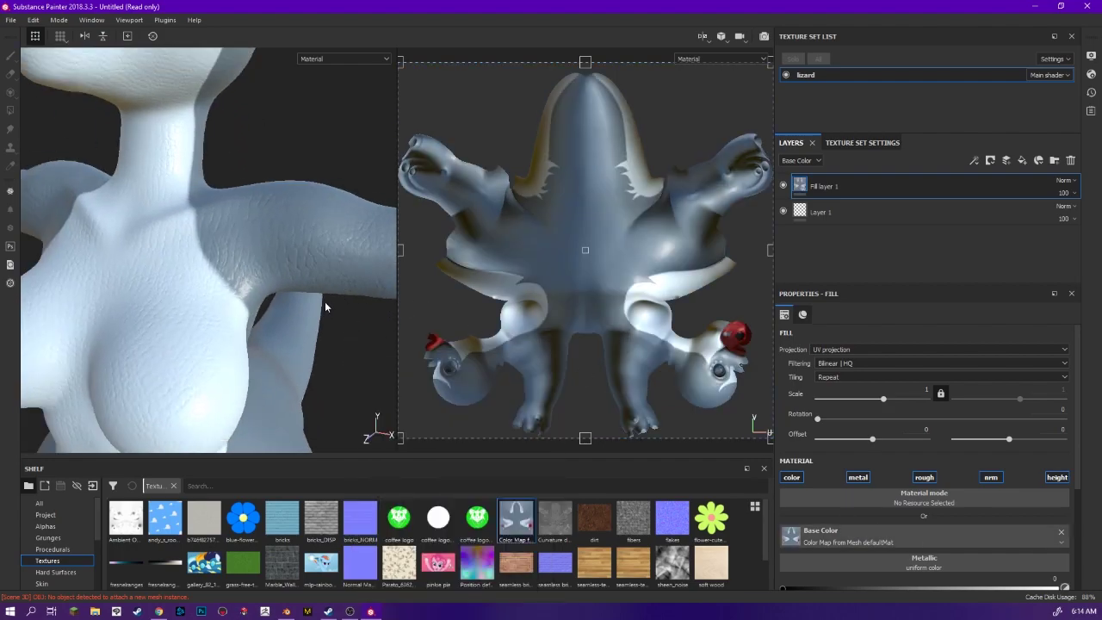
- Set the roughness of Fill layer 1 to 0.3037 while viewing the lizard's neck and shoulders
mouse_move(325, 301)
alt+mouse_down()
mouse_move(333, 307)
mouse_move(276, 290)
mouse_move(337, 301)
alt+mouse_up()
alt+middle_drag(135, 174, 186, 274)
scroll(905, 542, down, 4)
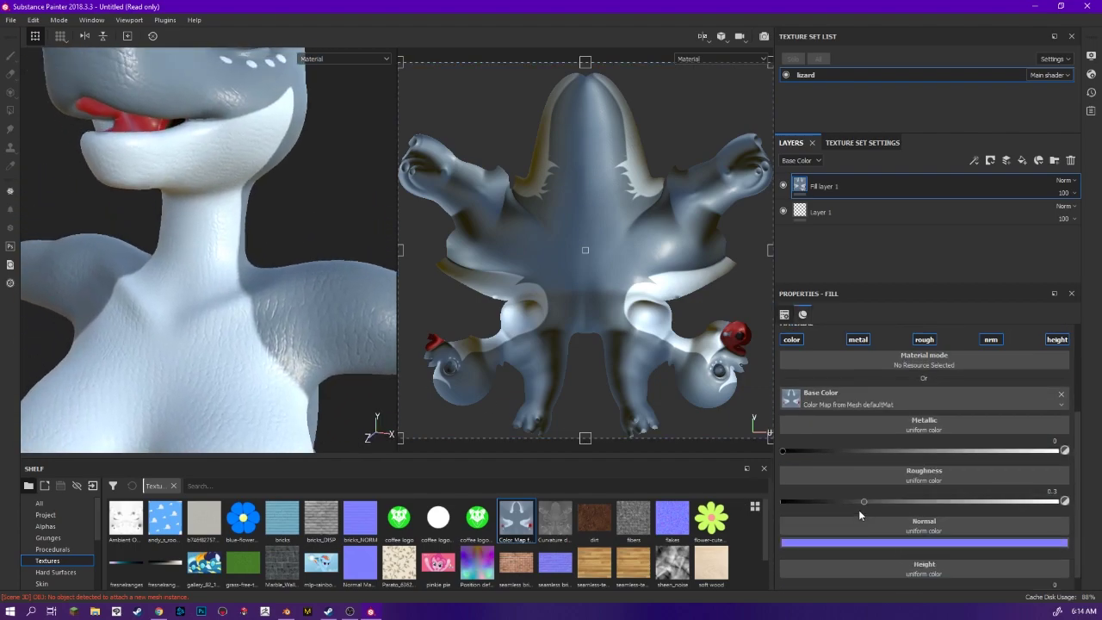
mouse_move(866, 500)
mouse_down()
mouse_move(877, 500)
mouse_move(779, 493)
mouse_move(871, 493)
mouse_up()
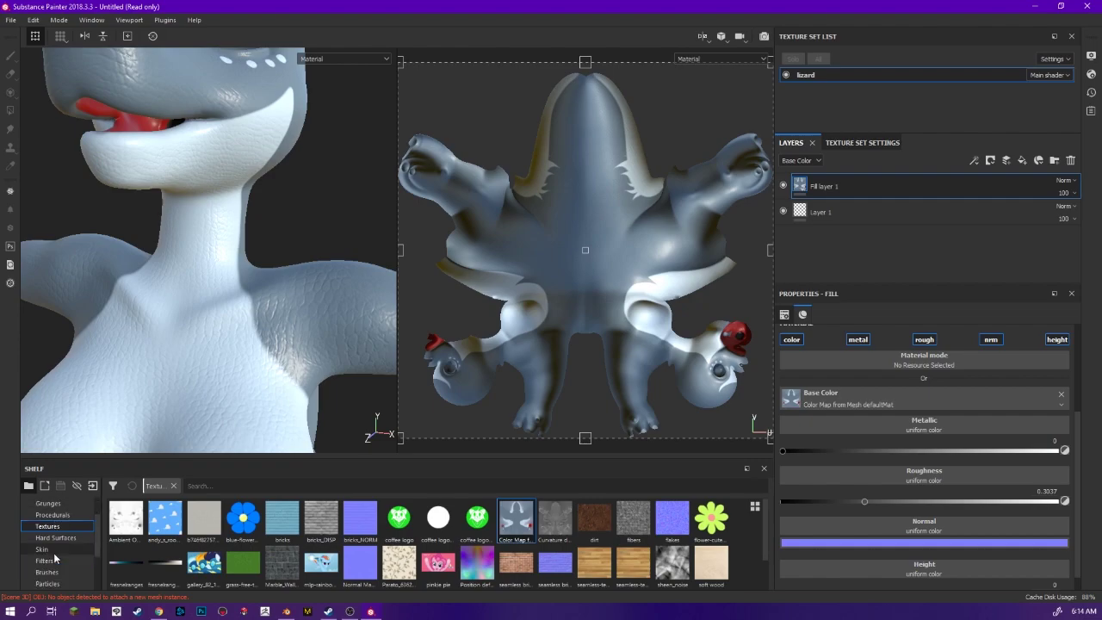
- Add a second fill layer above Fill layer 1 and open its material mode resource picker
scroll(54, 559, down, 3)
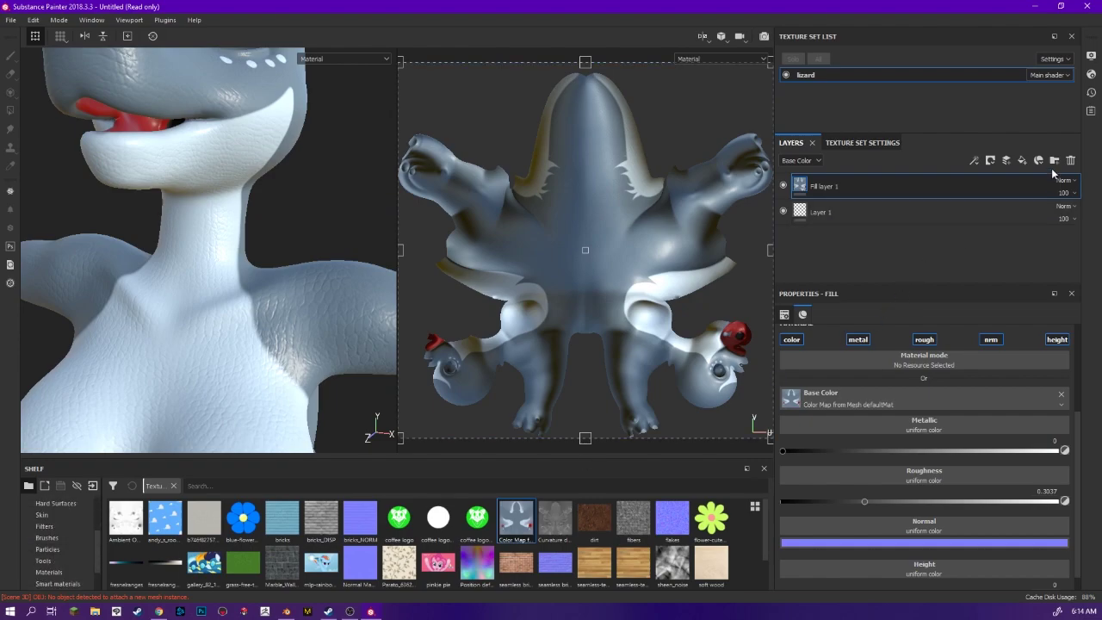
click(1022, 160)
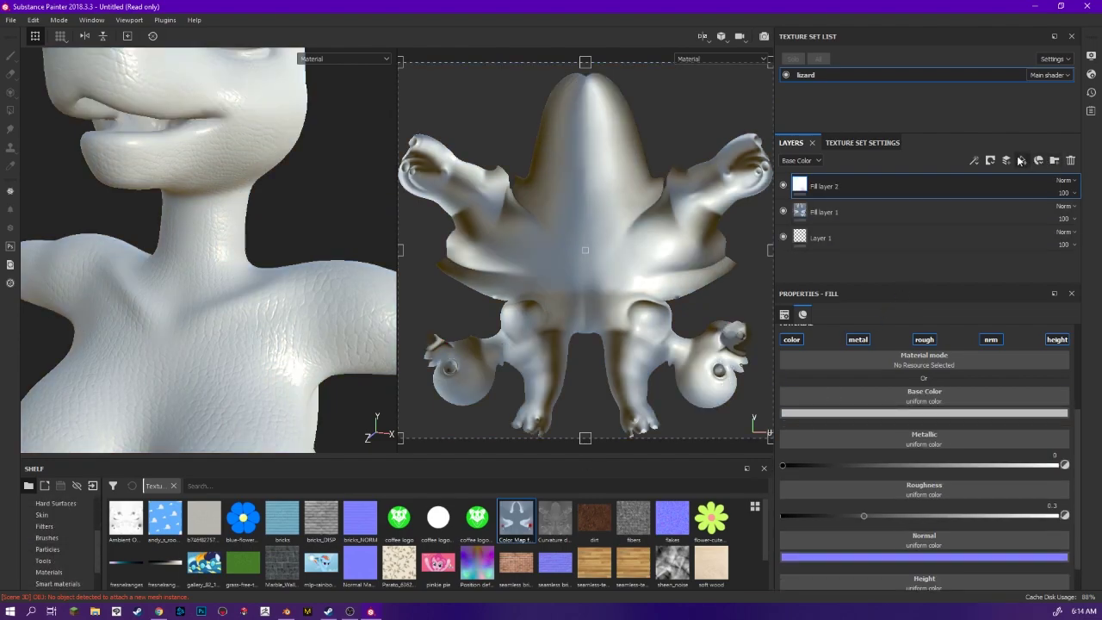
click(921, 367)
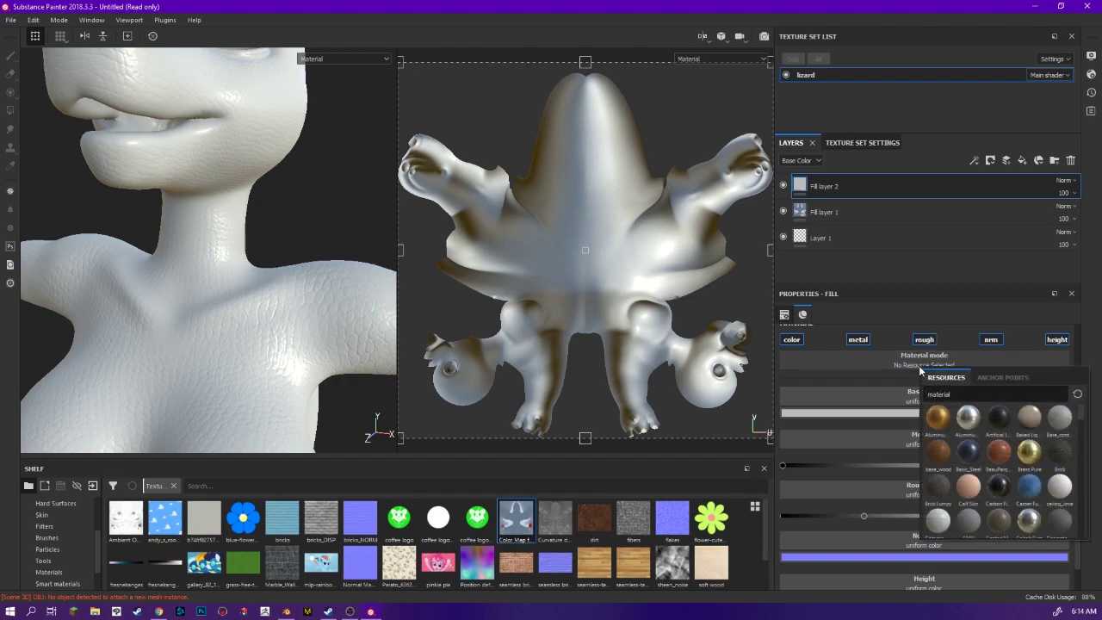
- Switch to Chrome, download the free Moss Ball Vegetal Wall material from Substance Source, and open the downloaded file's options
click(159, 611)
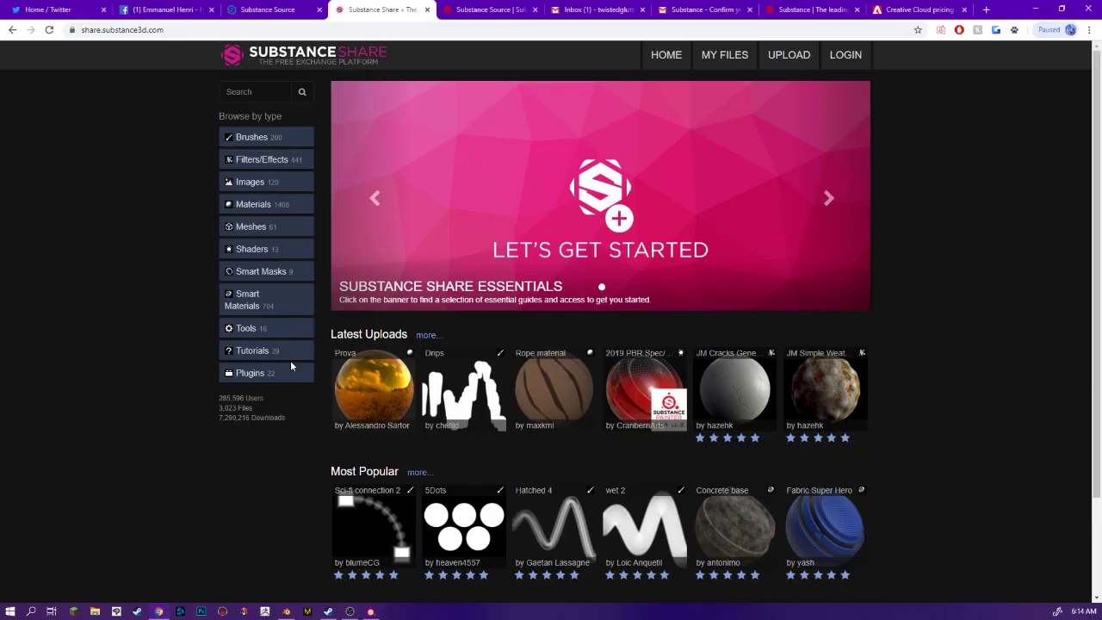
click(271, 7)
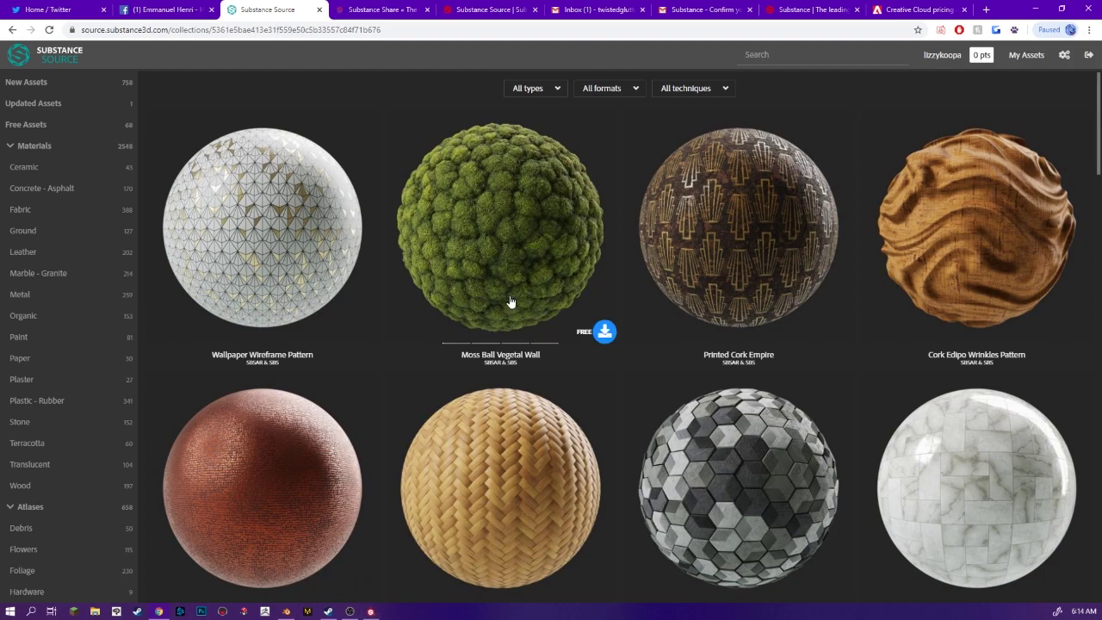
click(605, 332)
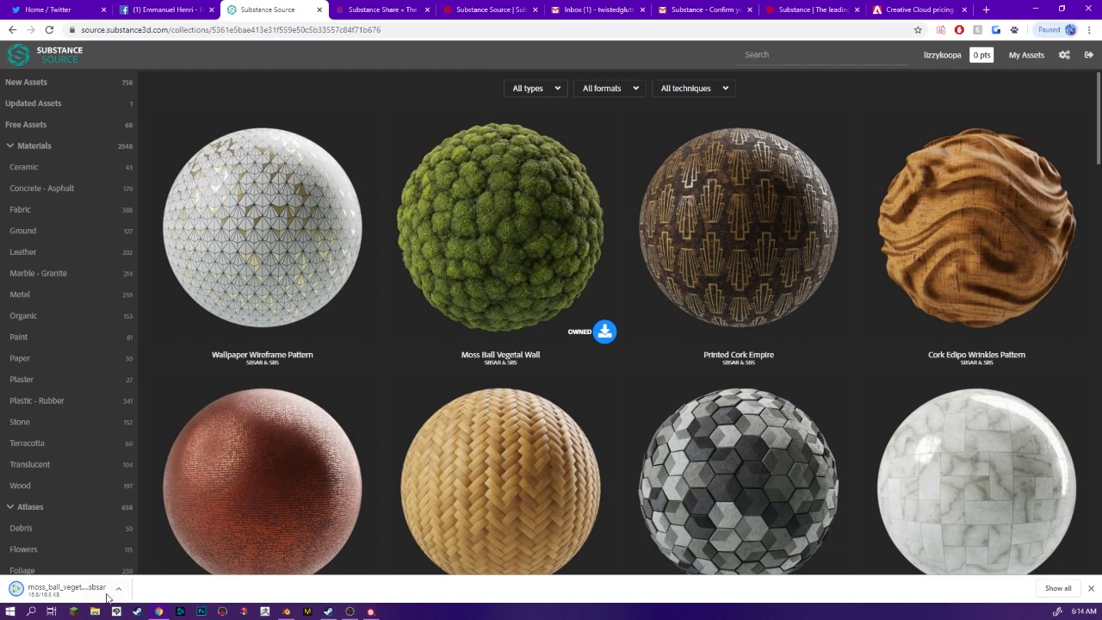
click(118, 589)
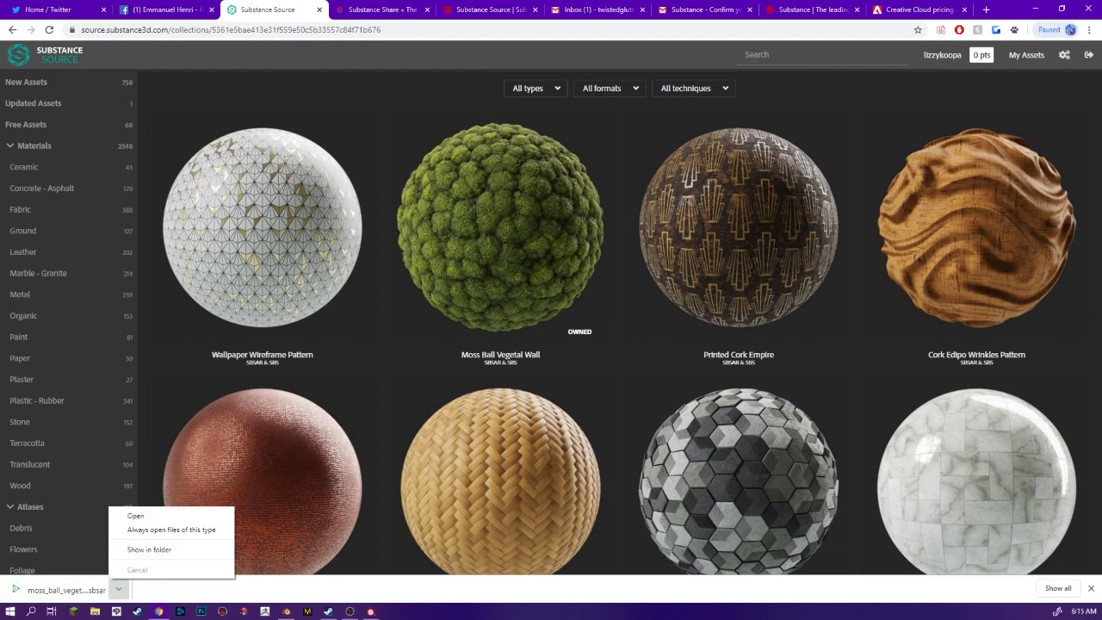
- Switch back to Substance Painter and assign the BeauParquet material to Fill layer 2
click(372, 612)
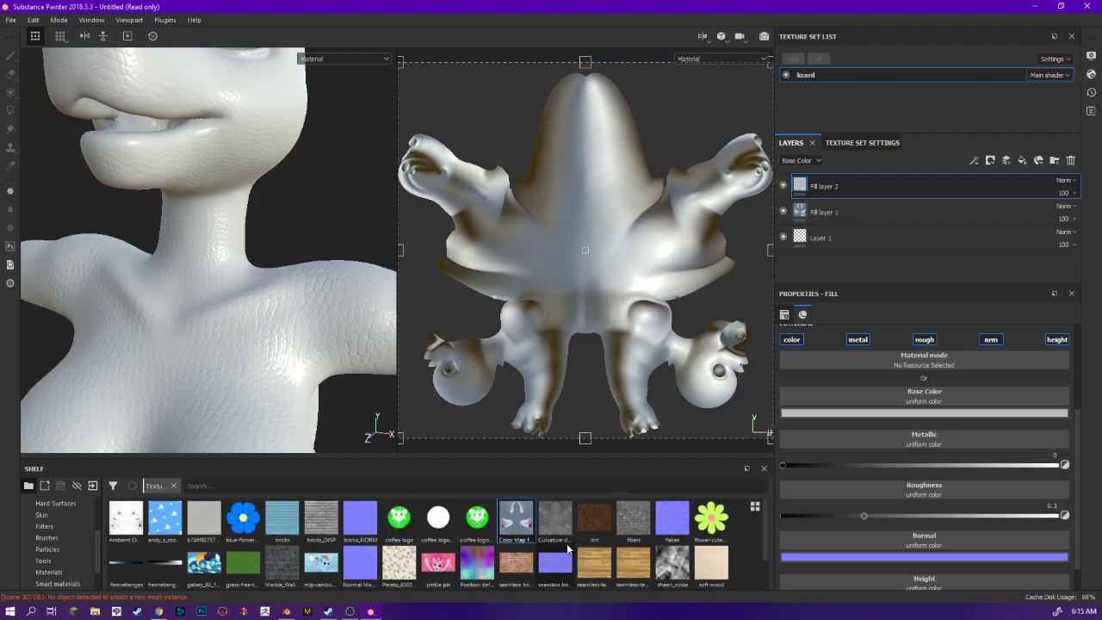
click(904, 362)
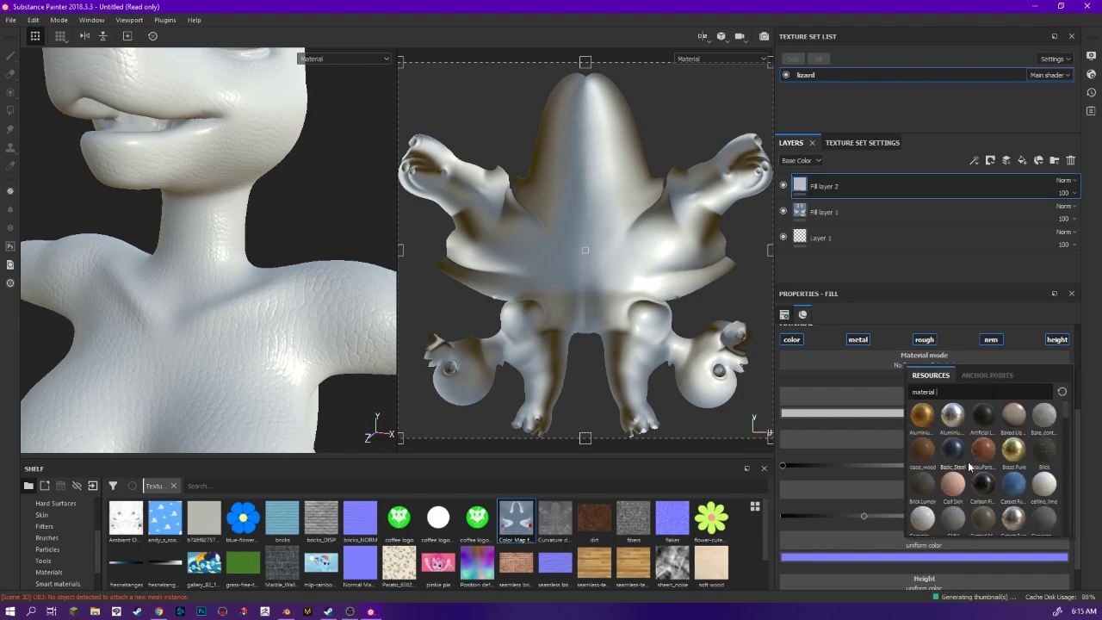
click(990, 449)
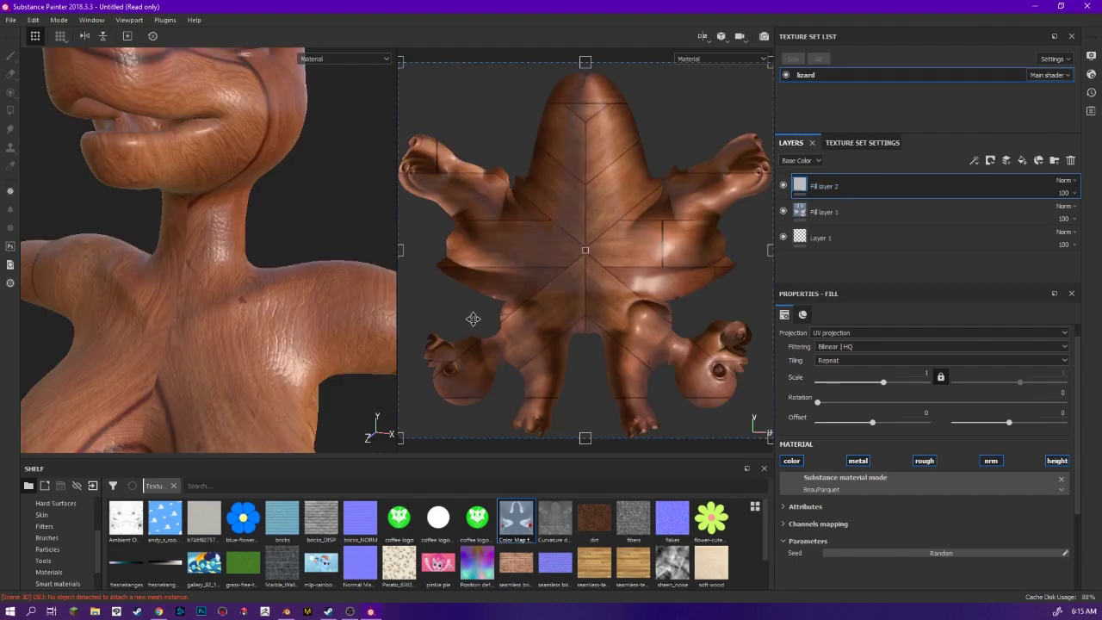
- Increase the BeauParquet fill's UV scale to 18.66 and inspect the wood pattern around the lizard's upper body
scroll(340, 277, up, 2)
scroll(265, 259, down, 5)
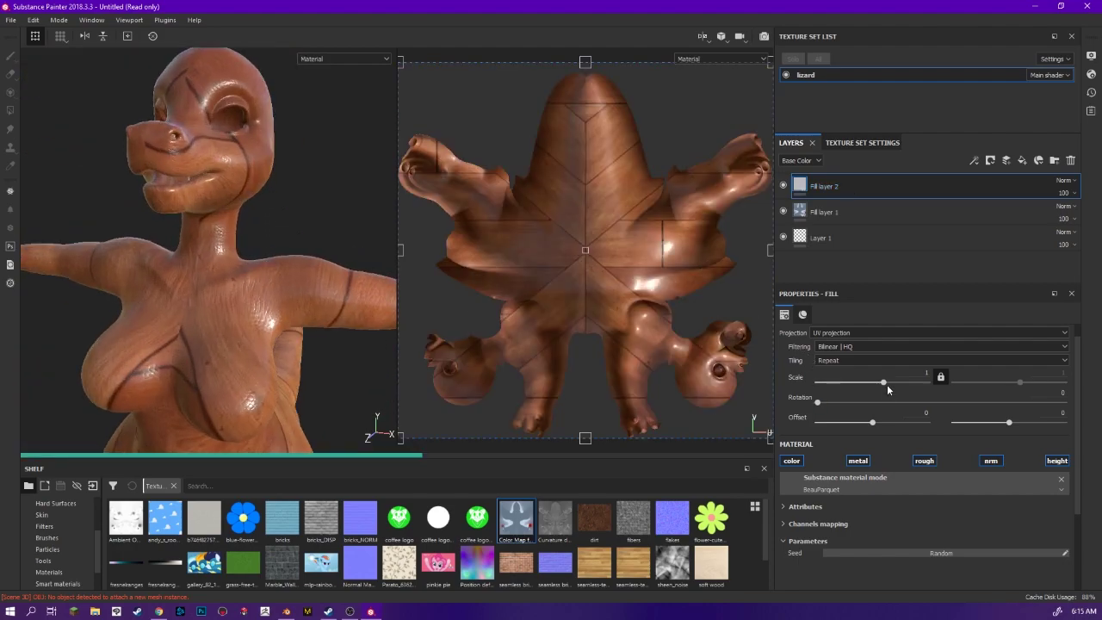
drag(888, 389, 902, 392)
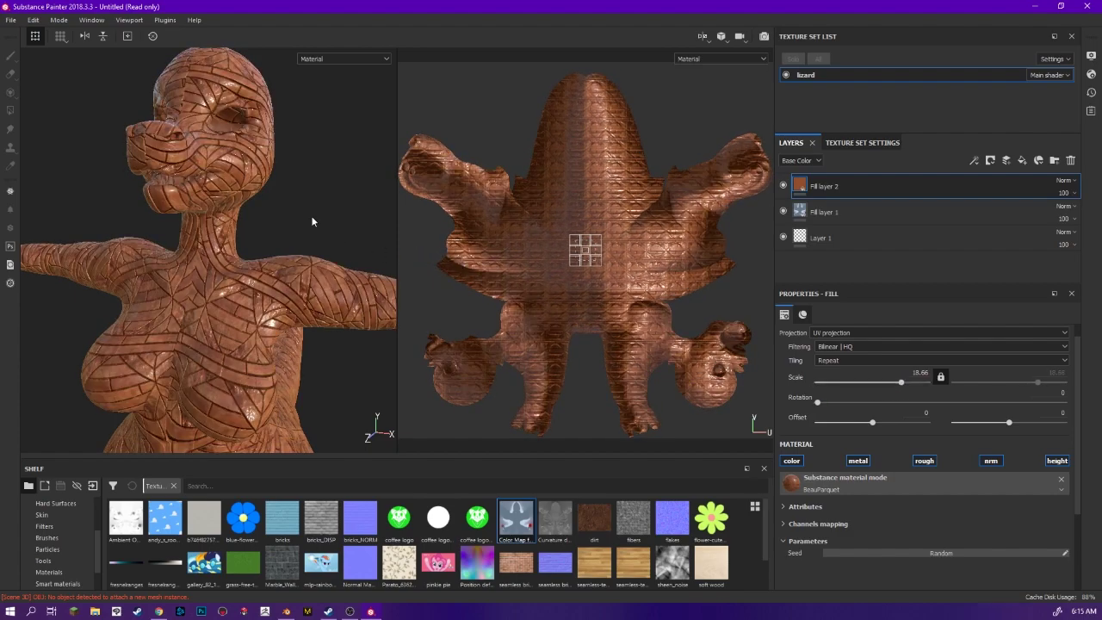
alt+drag(315, 219, 284, 199)
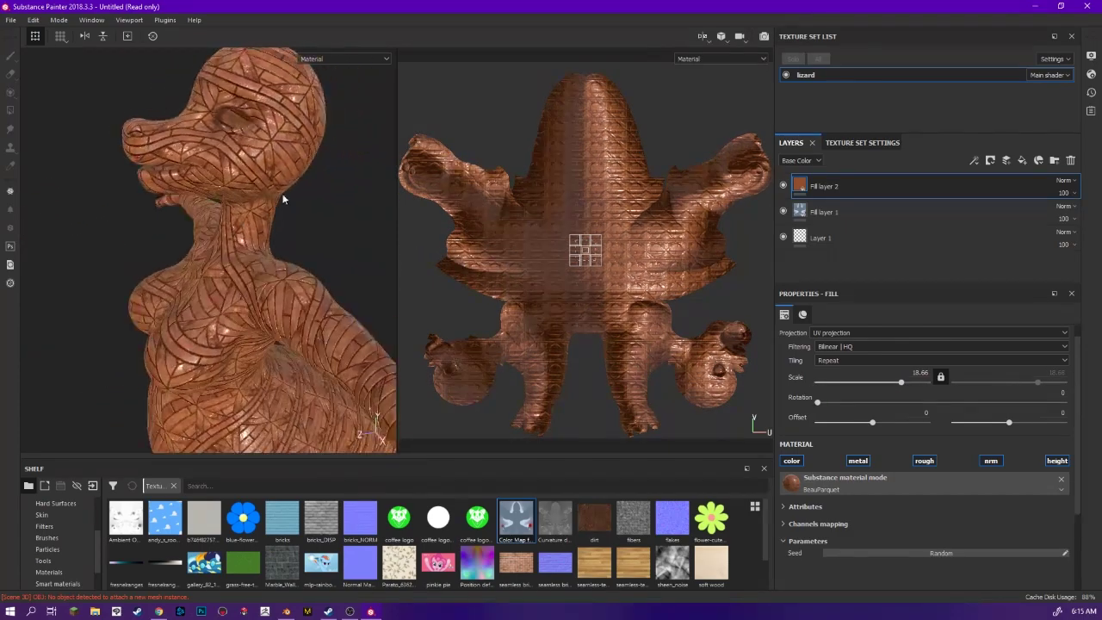
alt+drag(185, 313, 109, 138)
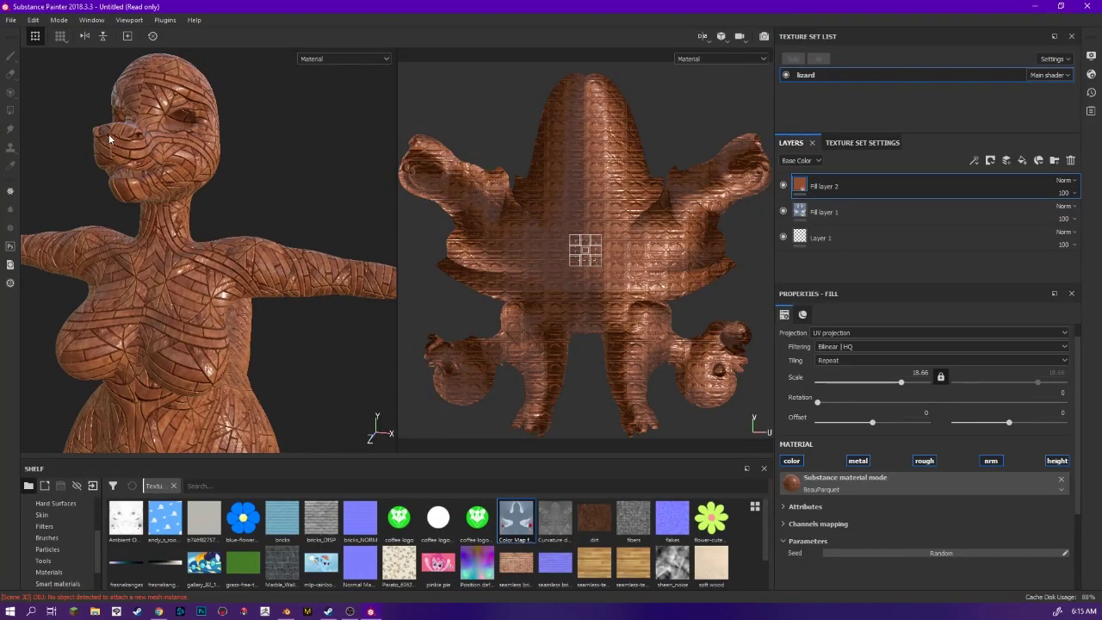
- Start a texture export for the lizard texture set and browse to the Lizard women folder as its destination
click(9, 20)
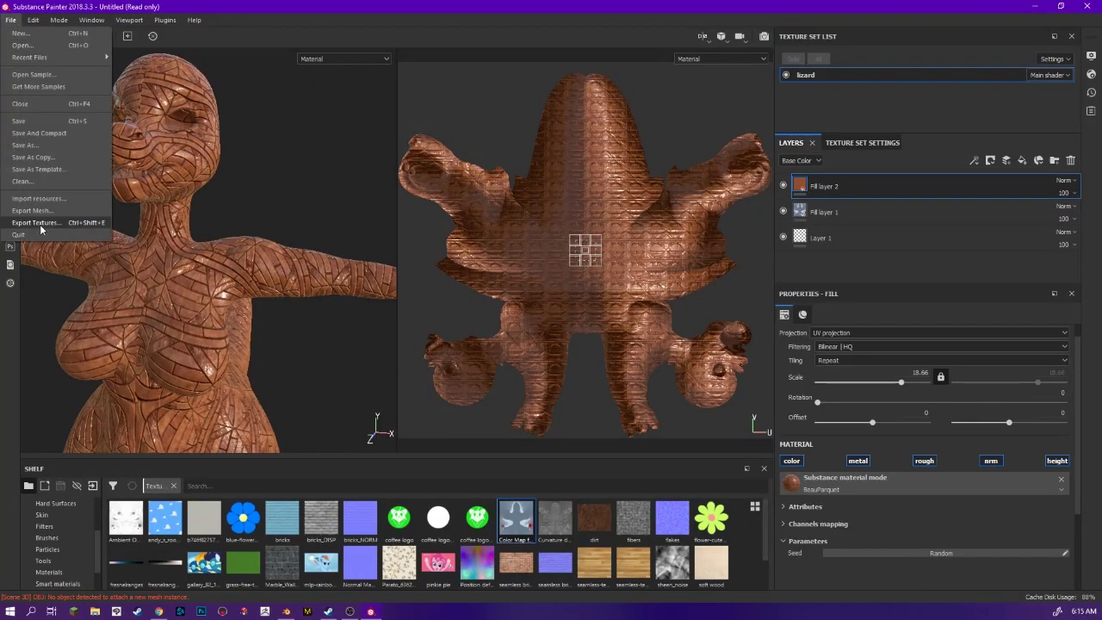
click(34, 222)
click(497, 137)
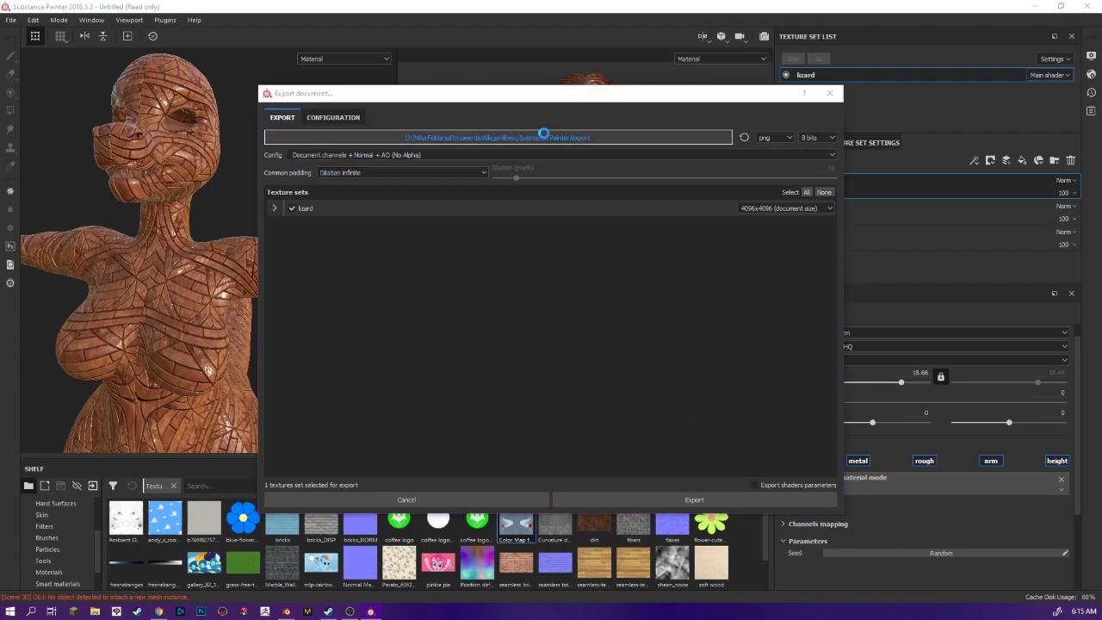
click(320, 274)
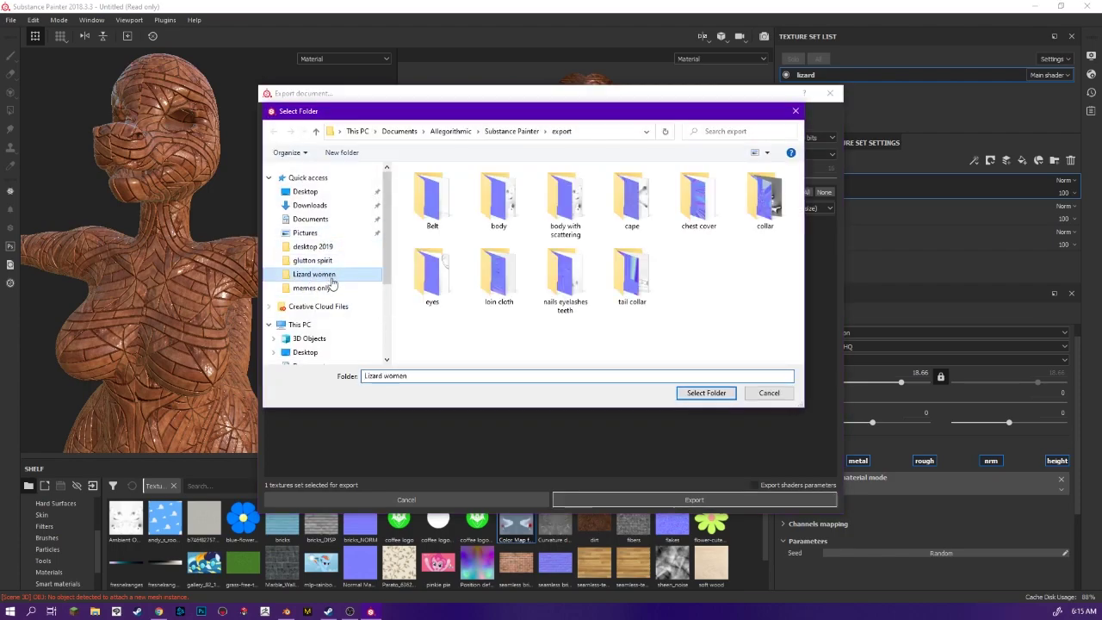
- Create a folder named lizard woody women inside Lizard women and export the lizard textures into it
right_click(671, 349)
mouse_move(598, 471)
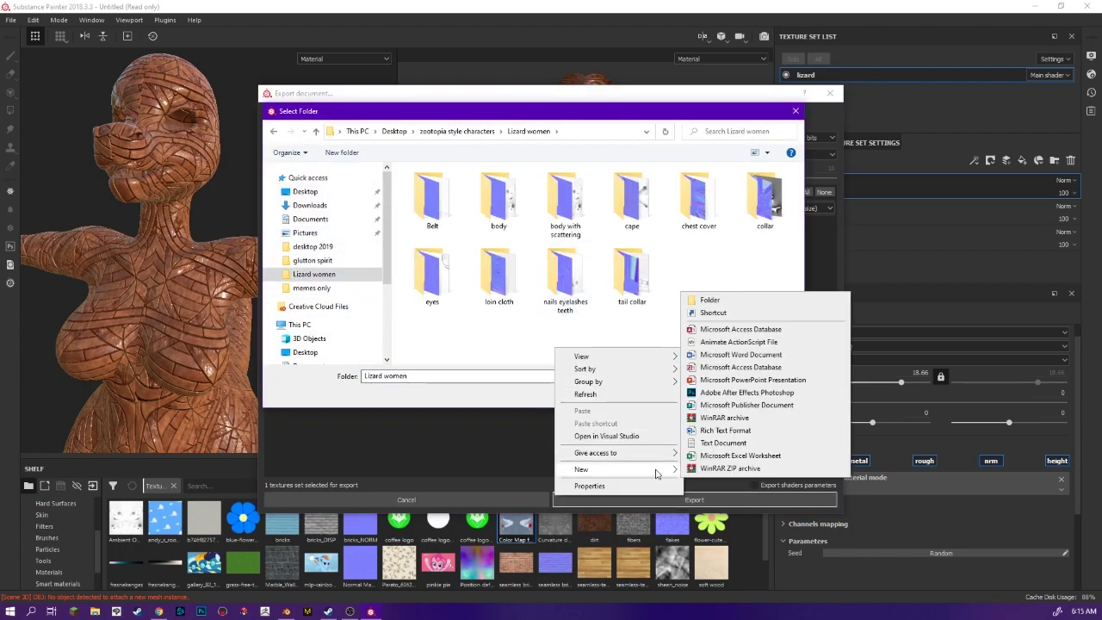
click(755, 300)
text(lizar)
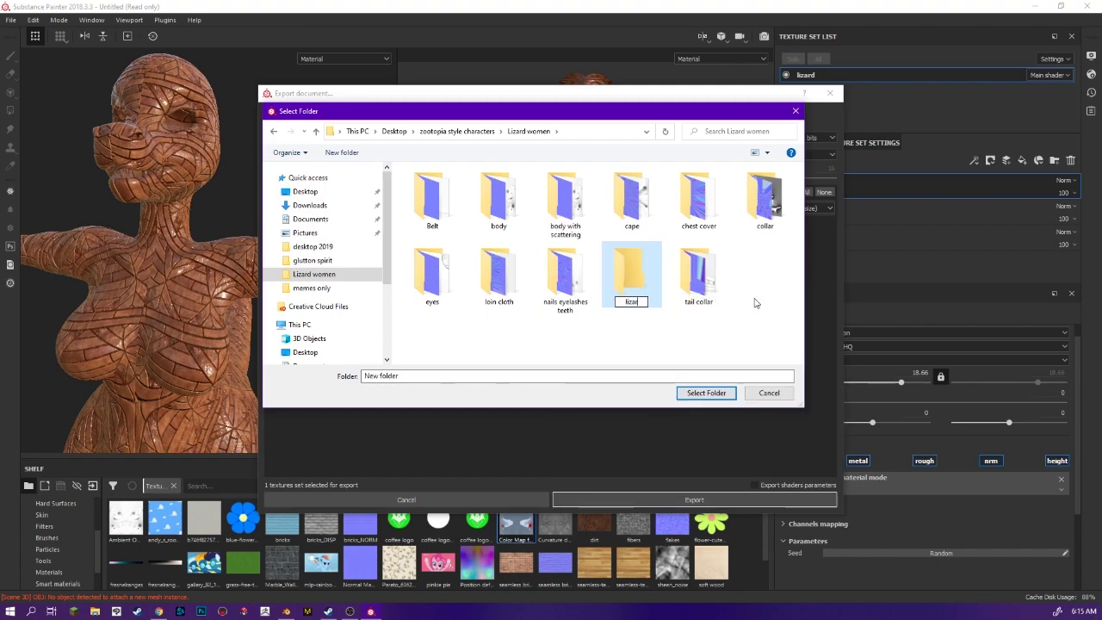
text(d woody women)
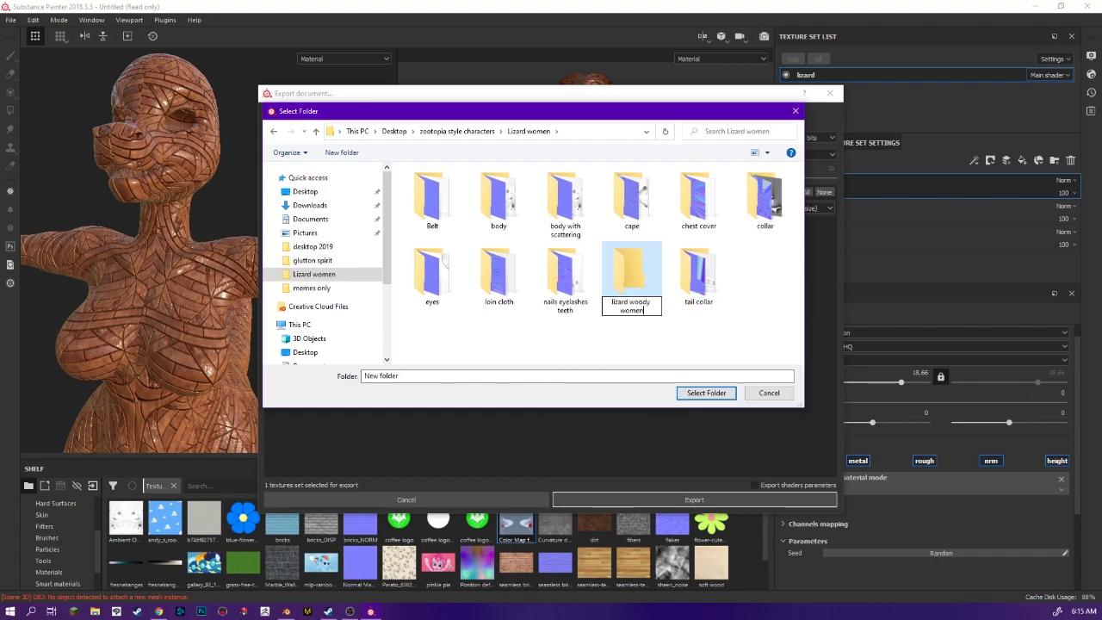
key(Return)
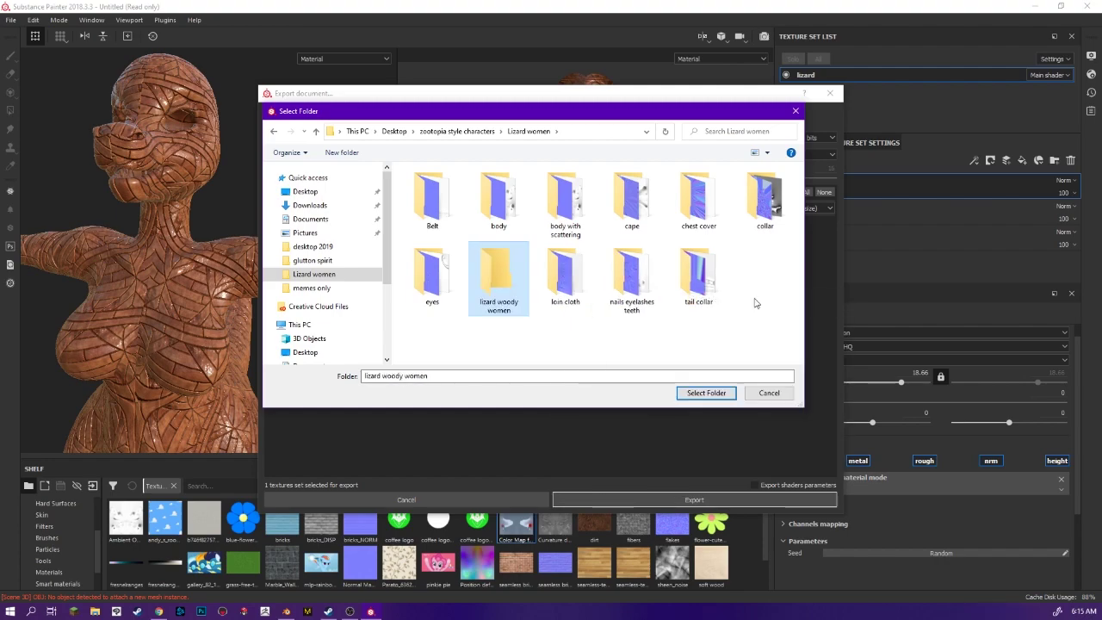
click(709, 395)
click(712, 500)
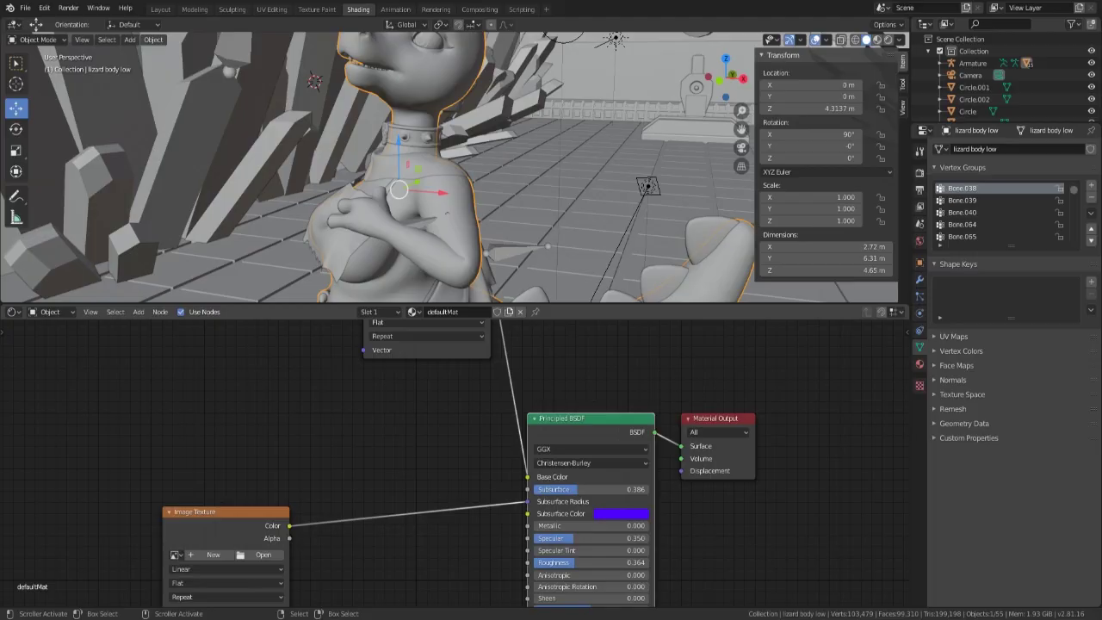
- In Blender, load lizard_Base_Color.png into the defaultMat image texture feeding Base Color and display the viewport in Material Preview
scroll(441, 151, down, 5)
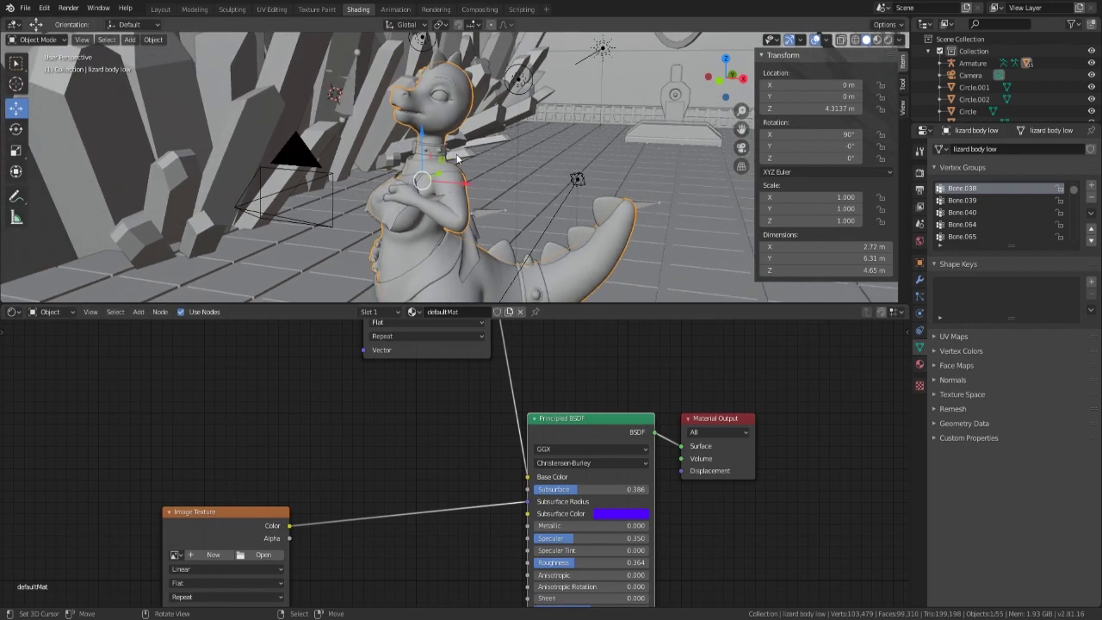
middle_drag(363, 164, 425, 118)
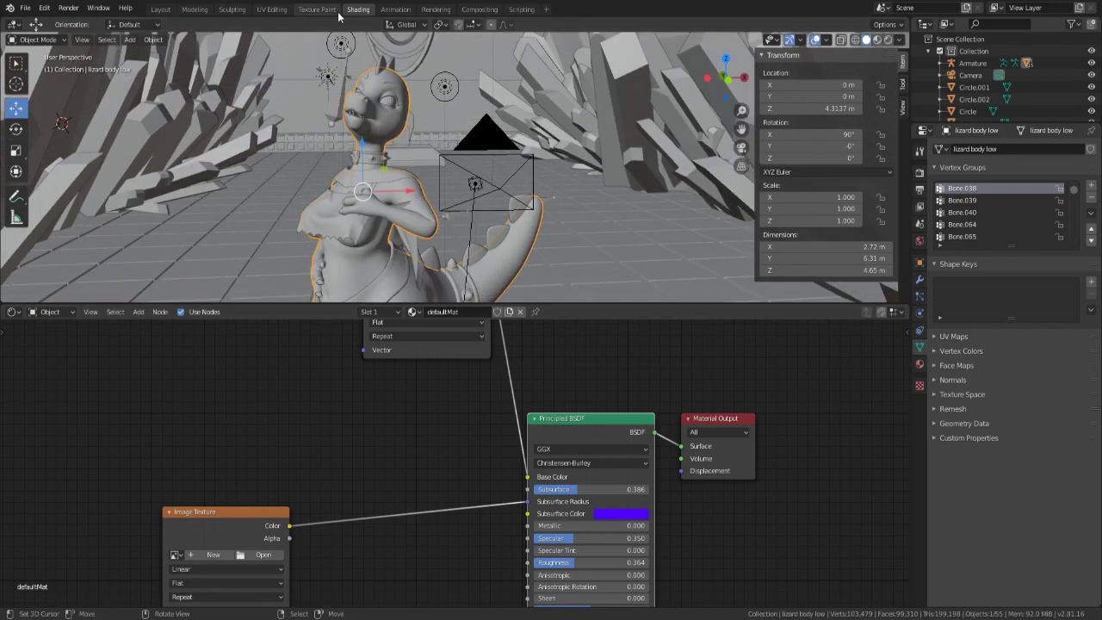
mouse_move(438, 239)
middle_down()
mouse_move(367, 219)
mouse_move(408, 176)
mouse_move(406, 235)
mouse_move(439, 234)
middle_up()
scroll(429, 437, down, 5)
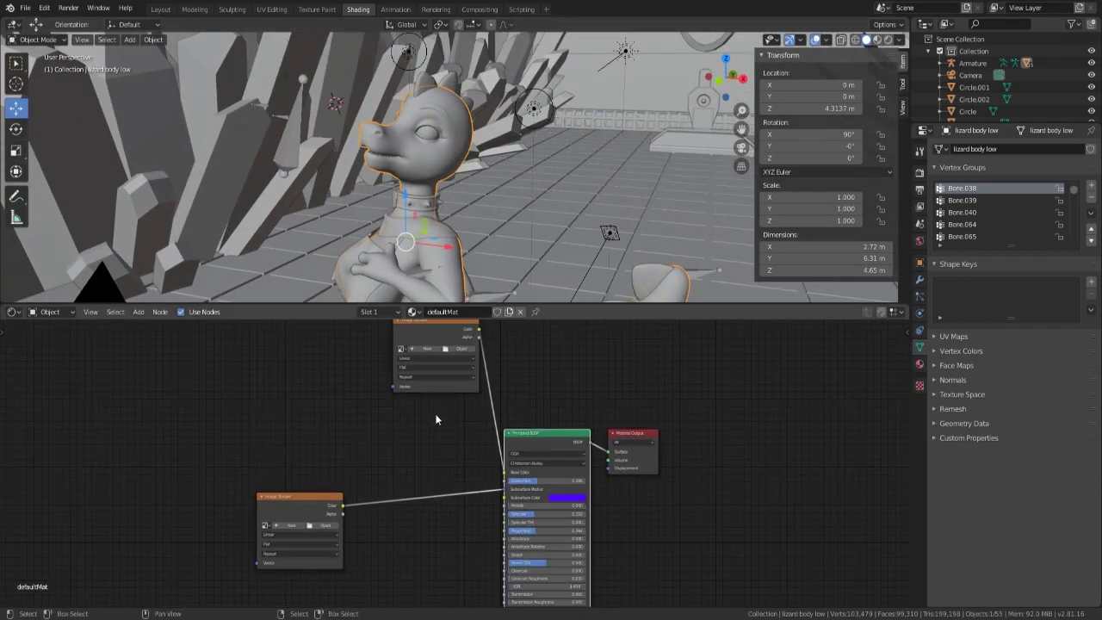
middle_drag(438, 417, 413, 491)
scroll(412, 490, up, 4)
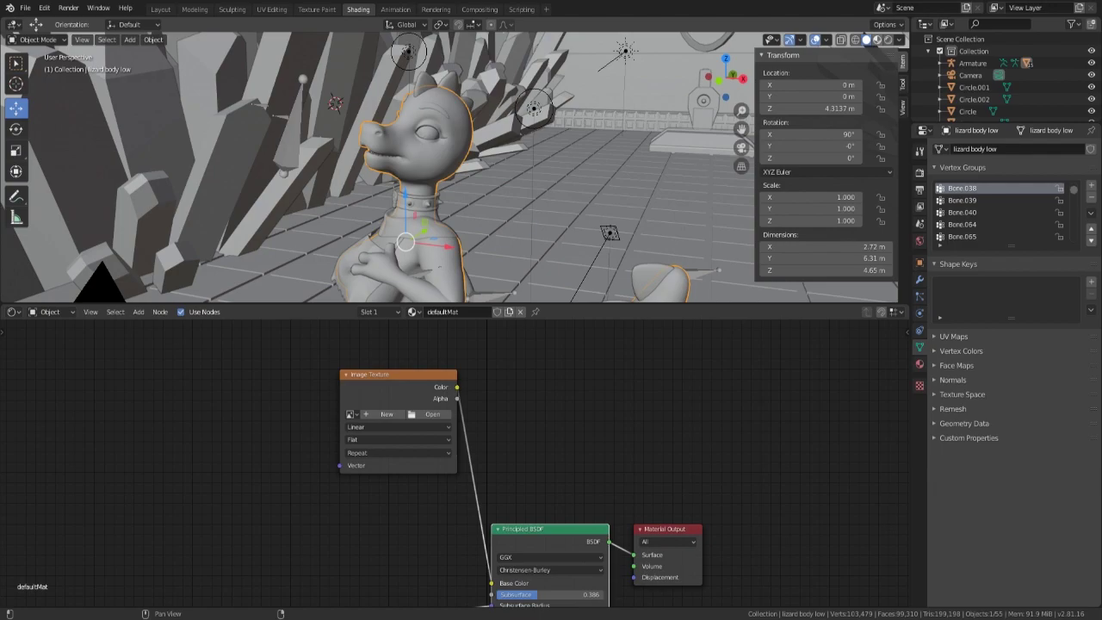
click(877, 40)
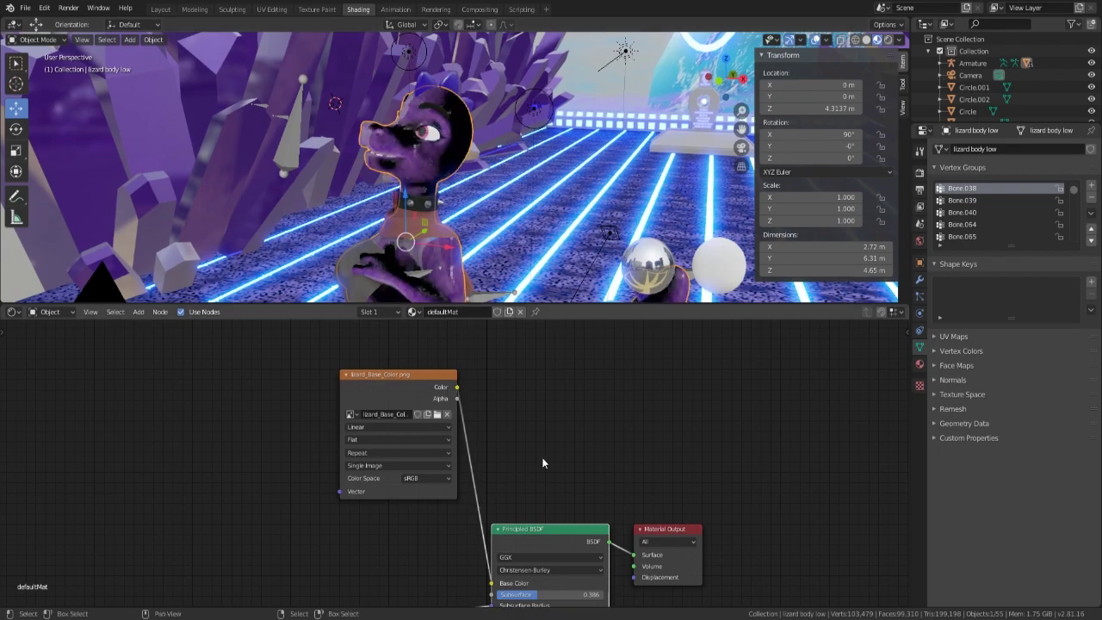
middle_drag(408, 221, 349, 213)
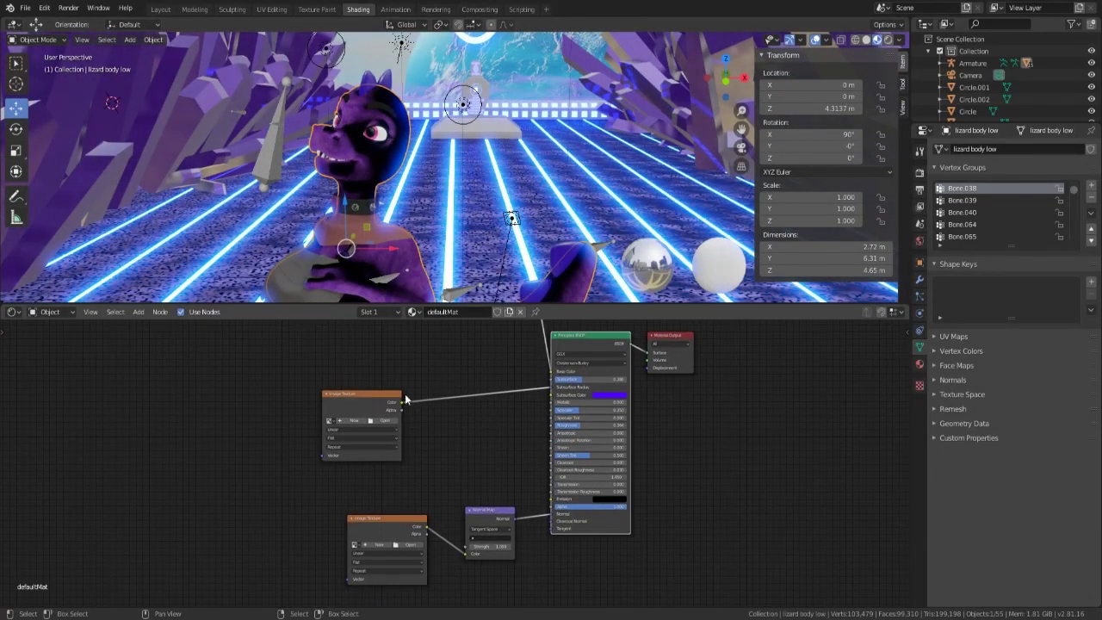
- Delete the empty image texture node connected to the Principled BSDF's Subsurface Radius
click(365, 400)
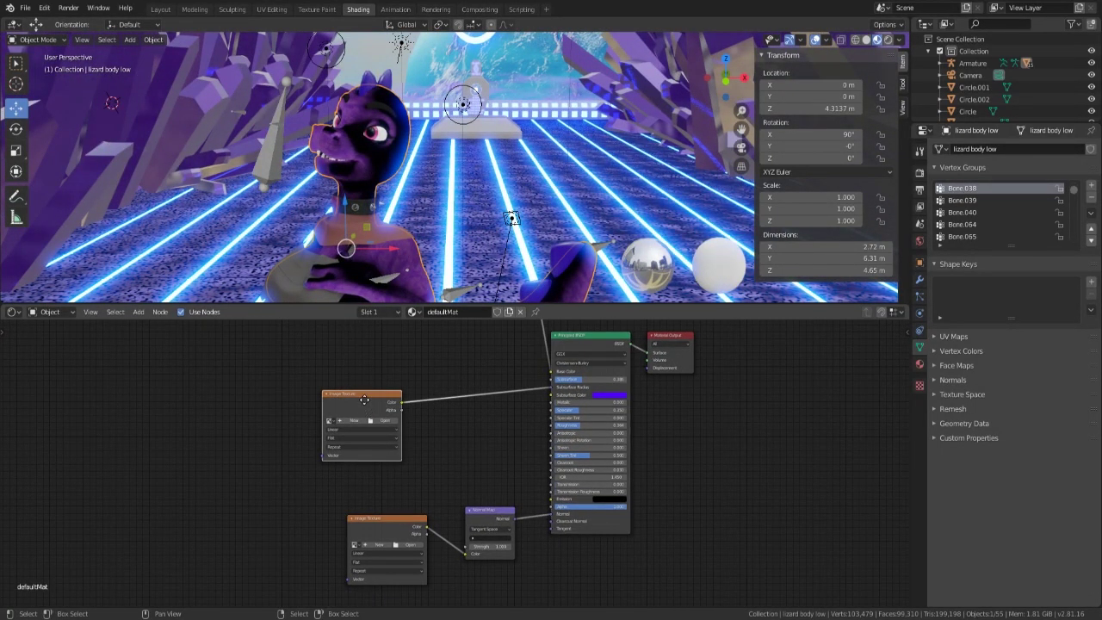
drag(365, 400, 359, 374)
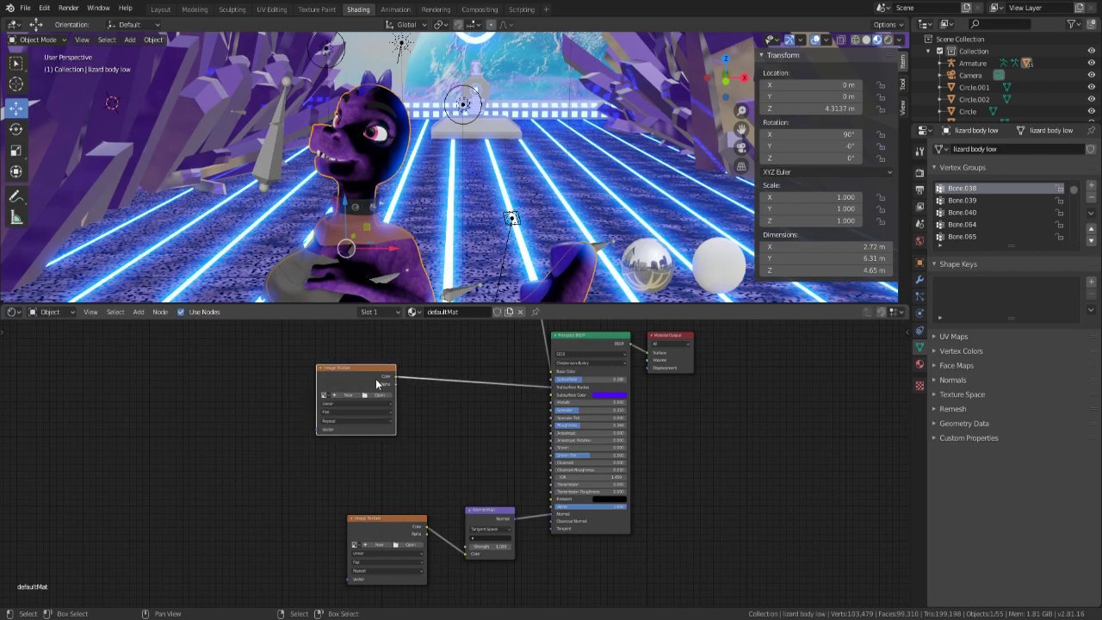
key(x)
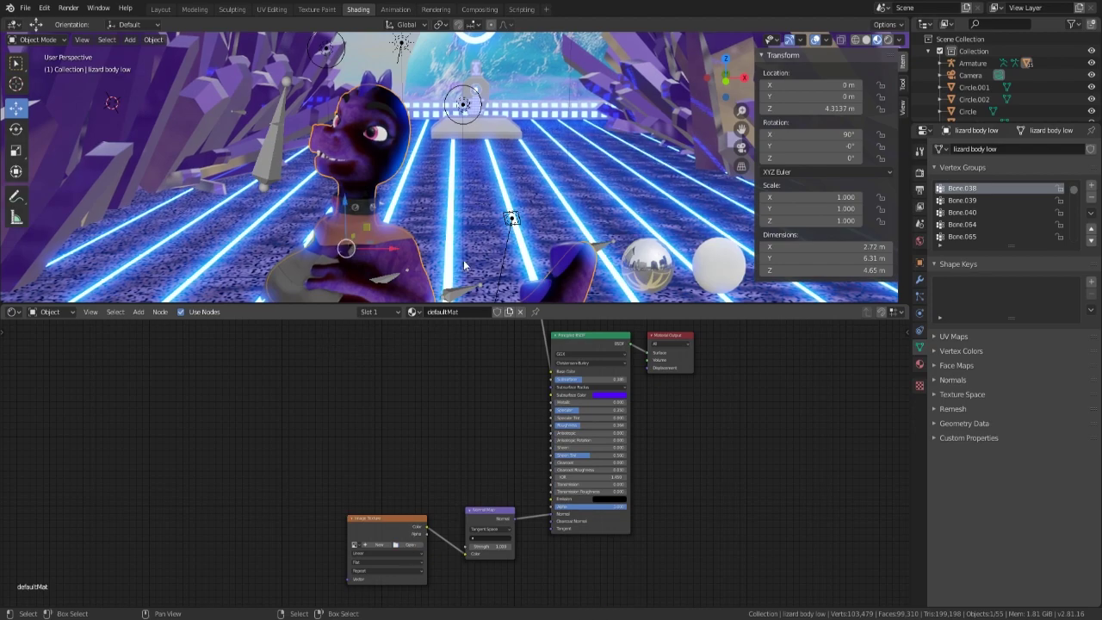
- Load lizard_Normal_OpenGL.png into the image texture feeding the Normal Map node and set its color space to Non-Color
double_click(467, 258)
scroll(417, 568, up, 4)
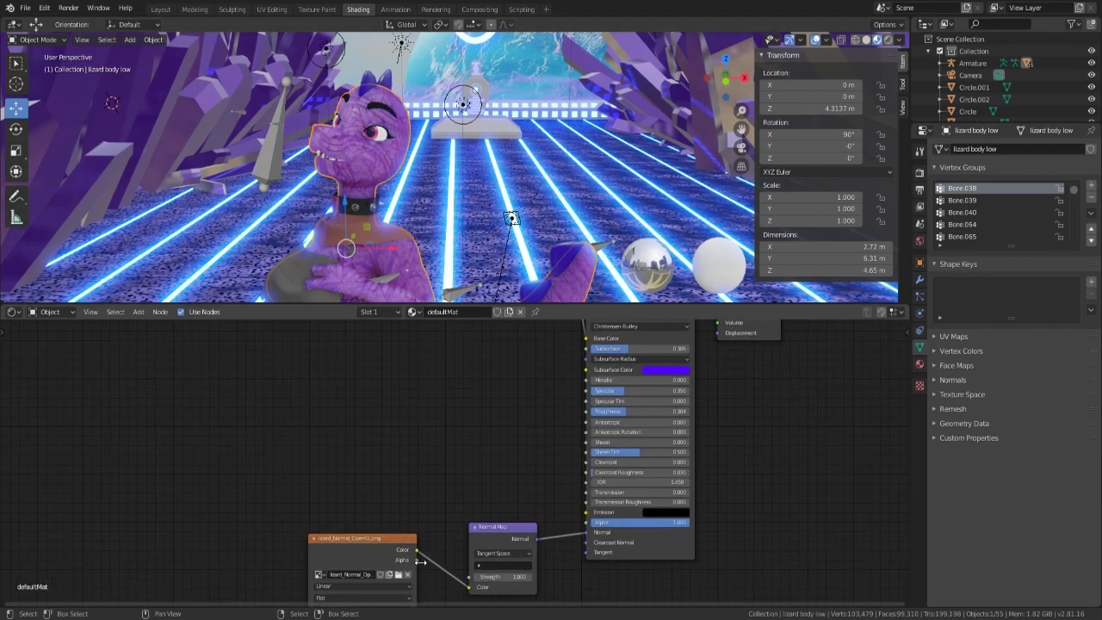
middle_drag(418, 567, 464, 351)
scroll(464, 351, up, 3)
click(433, 410)
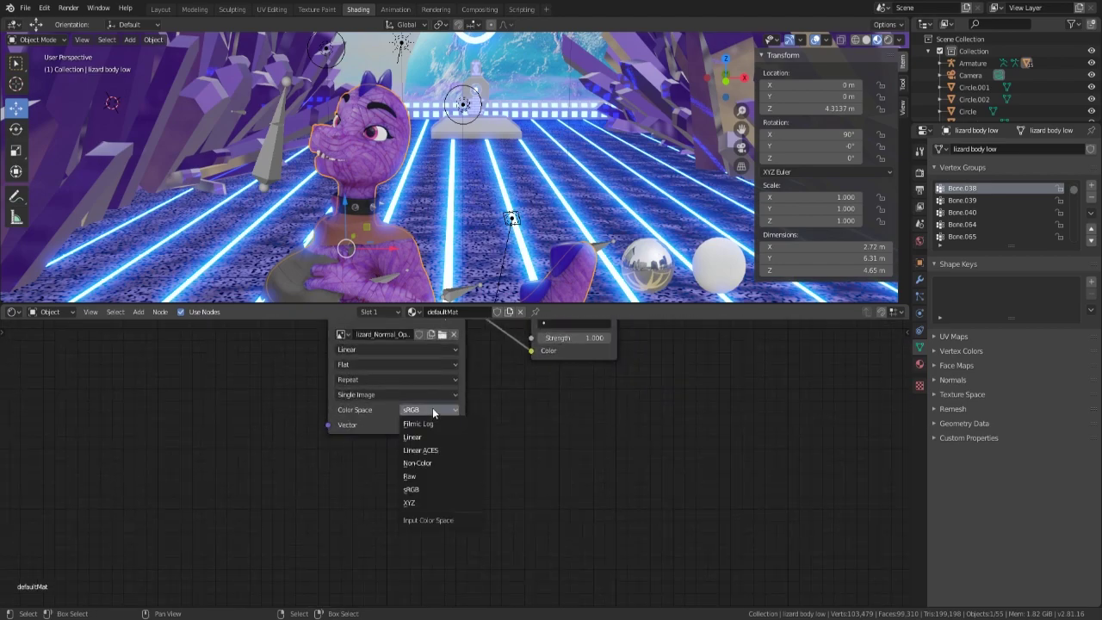
click(441, 459)
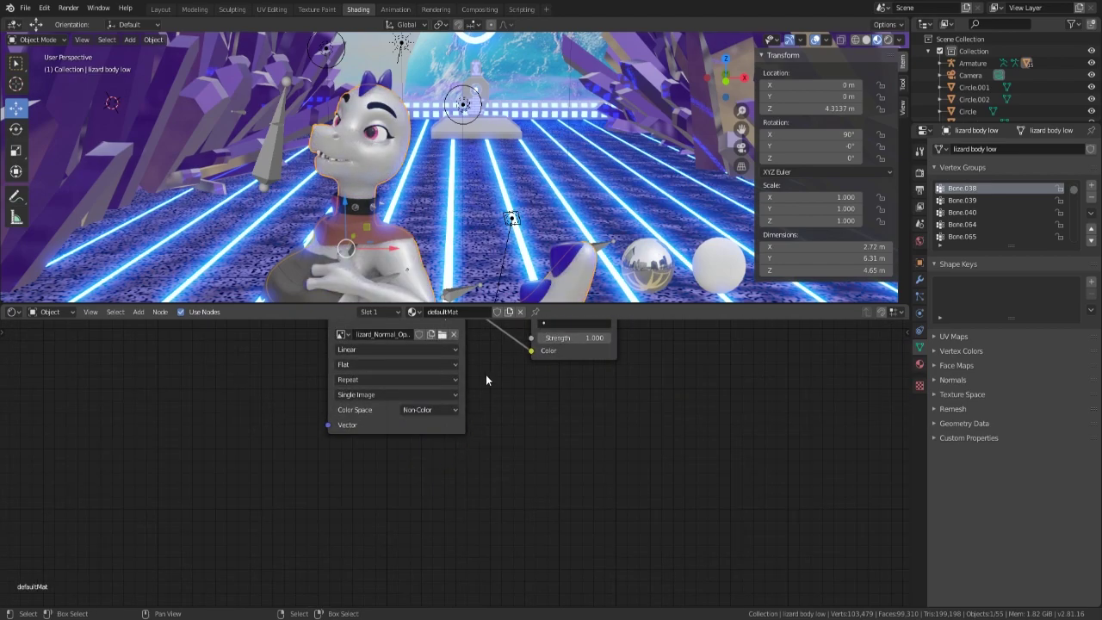
- Change the Principled BSDF's Subsurface Color to white
middle_drag(500, 383, 483, 571)
middle_drag(482, 334, 458, 548)
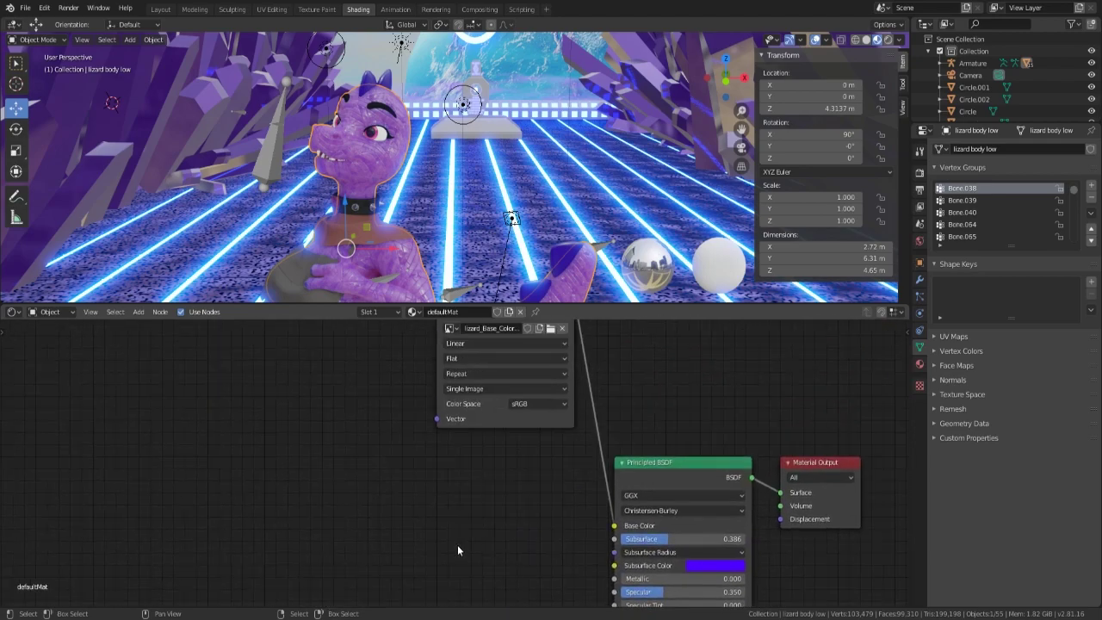
middle_drag(536, 559, 402, 514)
click(584, 523)
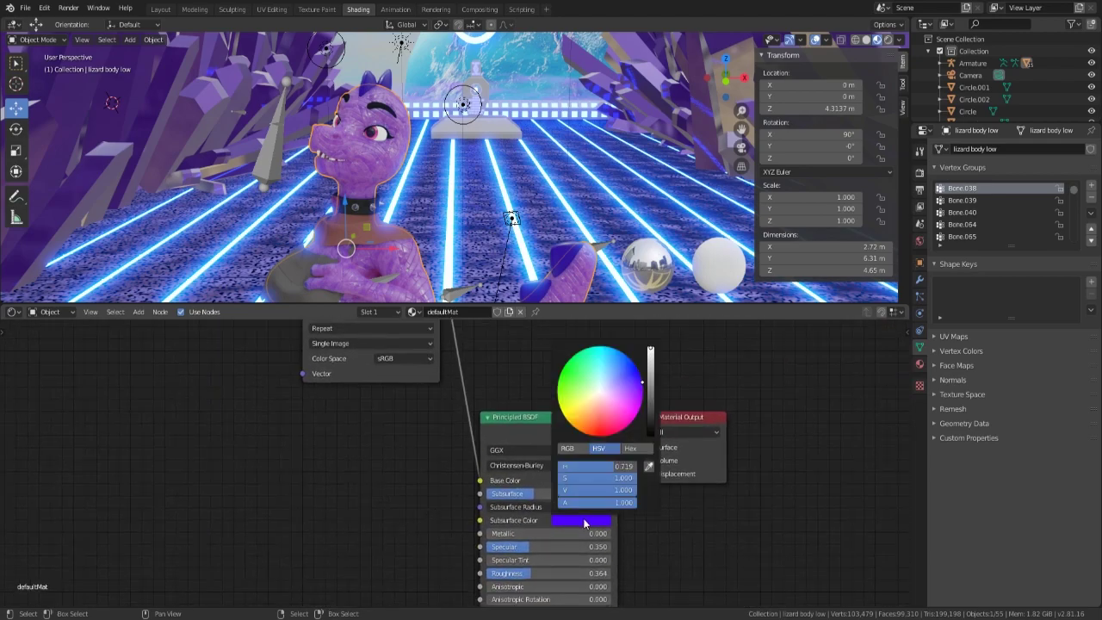
click(602, 390)
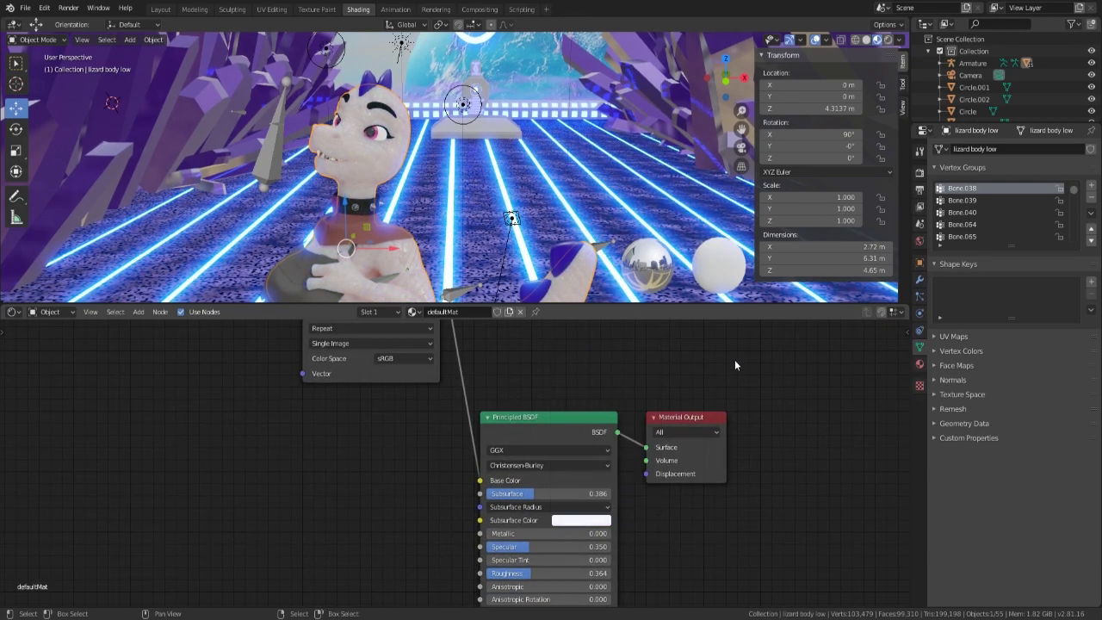
- Shift the lizard_Base_Color.png node further from the Principled BSDF and set the shader's Subsurface to 0
scroll(380, 416, down, 3)
drag(396, 364, 360, 394)
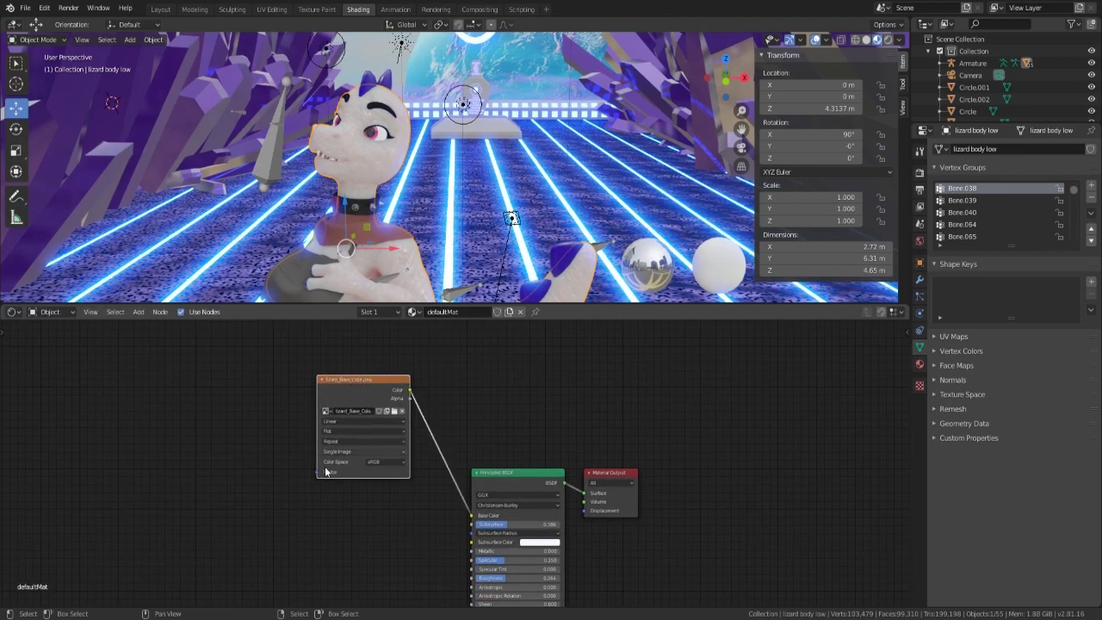
scroll(348, 464, up, 4)
drag(568, 444, 515, 445)
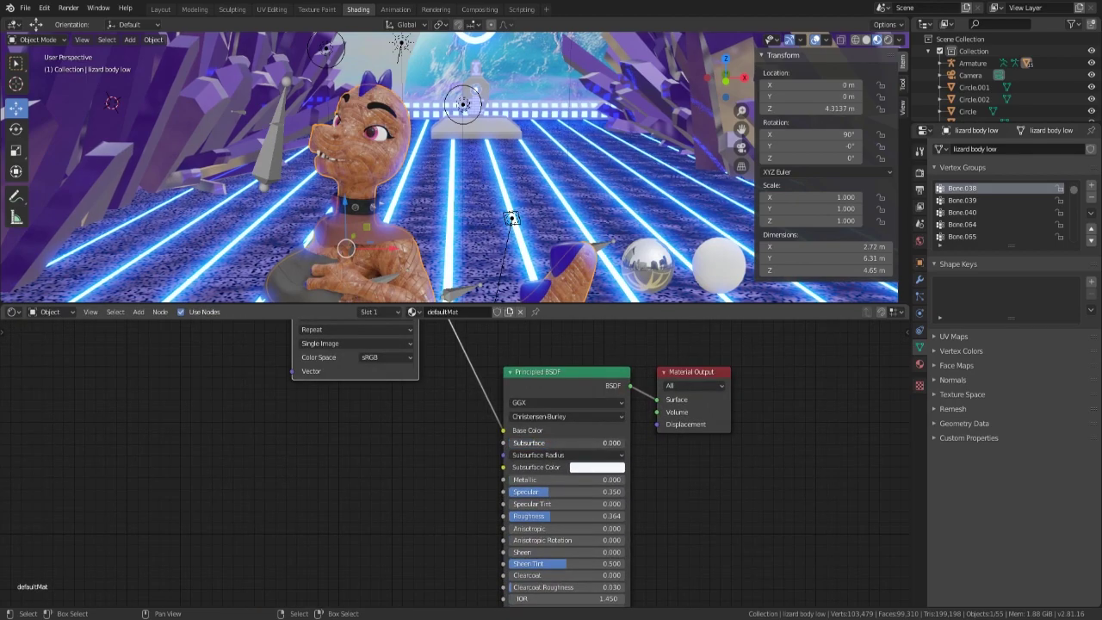
scroll(313, 161, up, 5)
scroll(313, 160, down, 2)
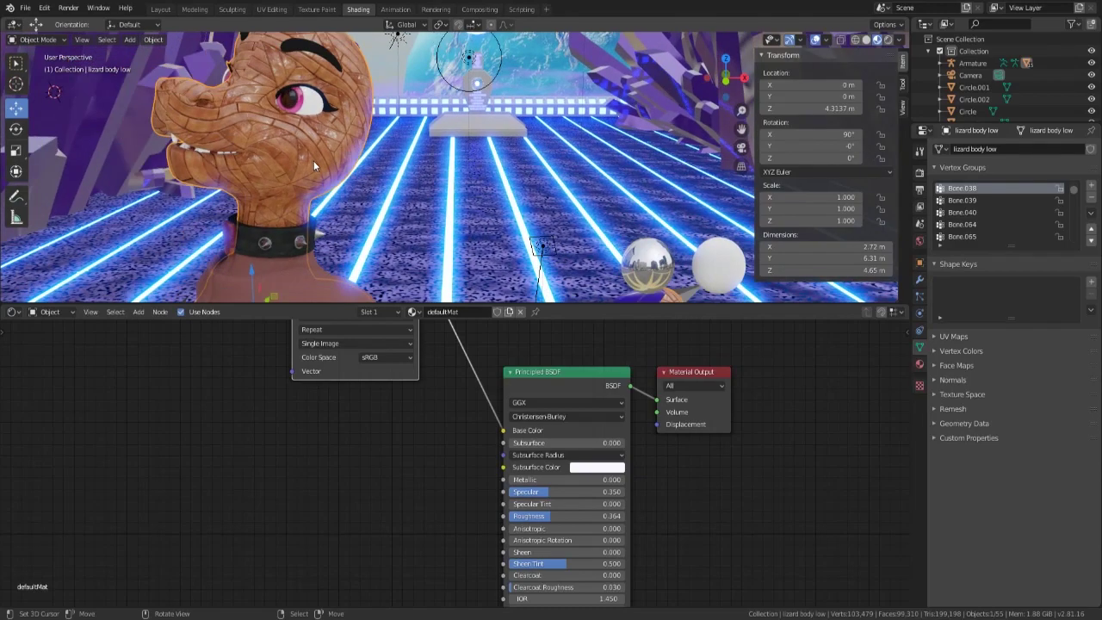
- Add an Image Texture node above the lizard_Normal_OpenGL.png node
scroll(389, 495, down, 2)
key(shift+a)
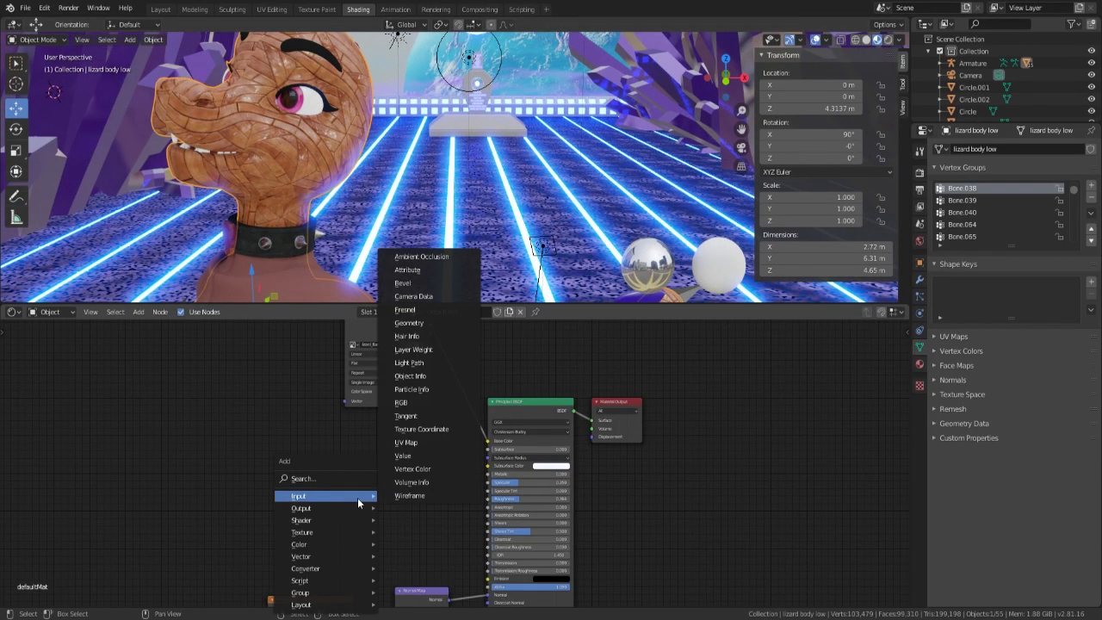
mouse_move(329, 536)
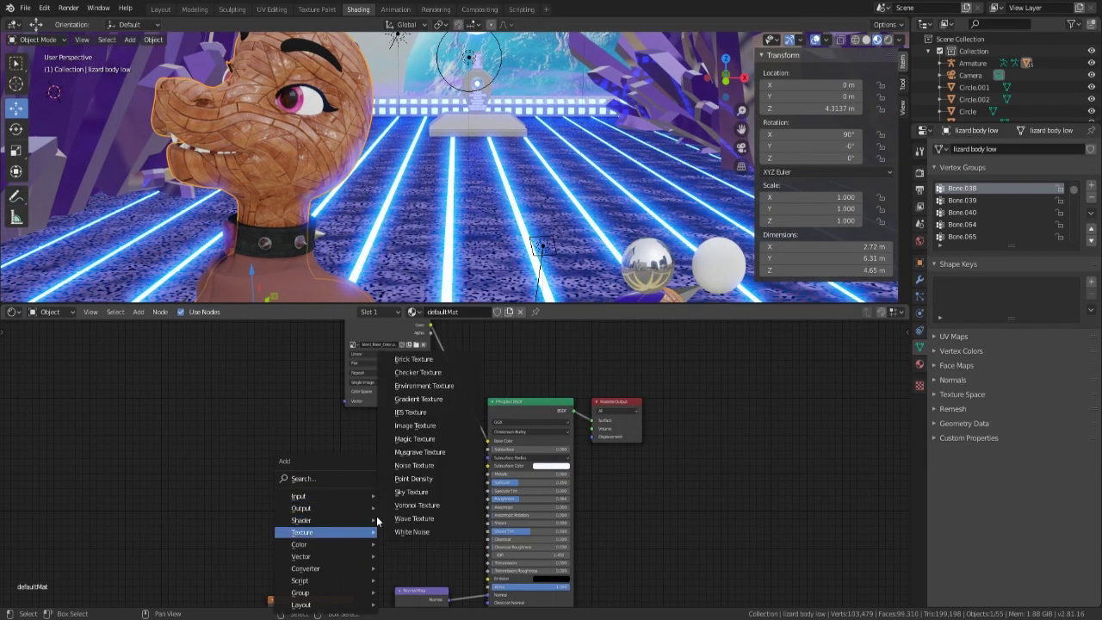
click(430, 424)
click(362, 485)
scroll(400, 469, up, 2)
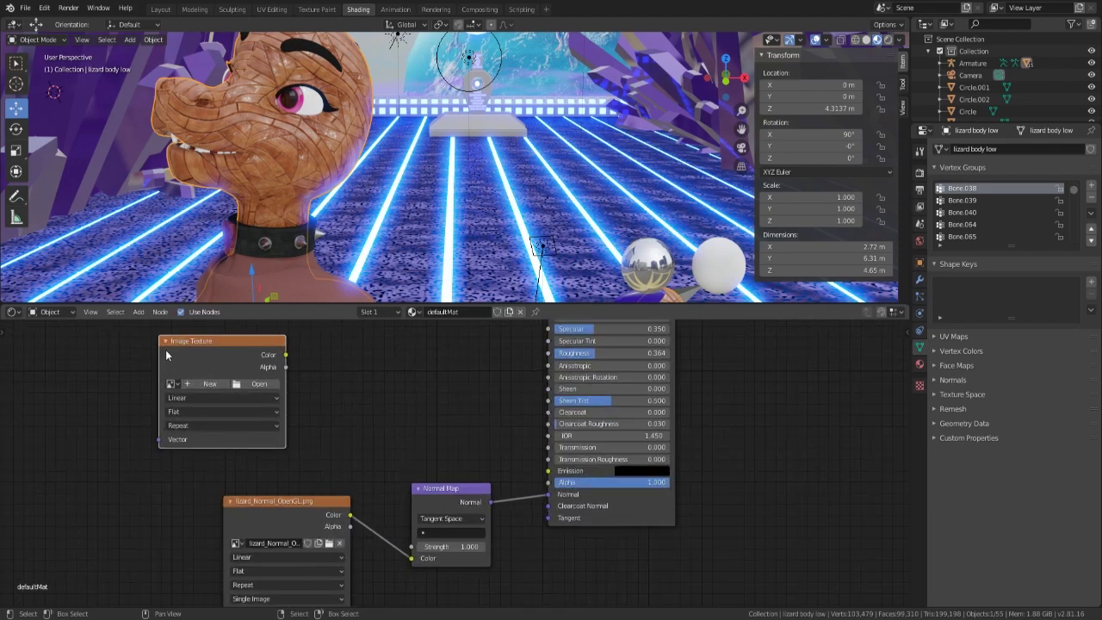
- Add a Bump node above the Normal Map node and connect the empty image texture's Color to its Height
key(shift+a)
mouse_move(411, 389)
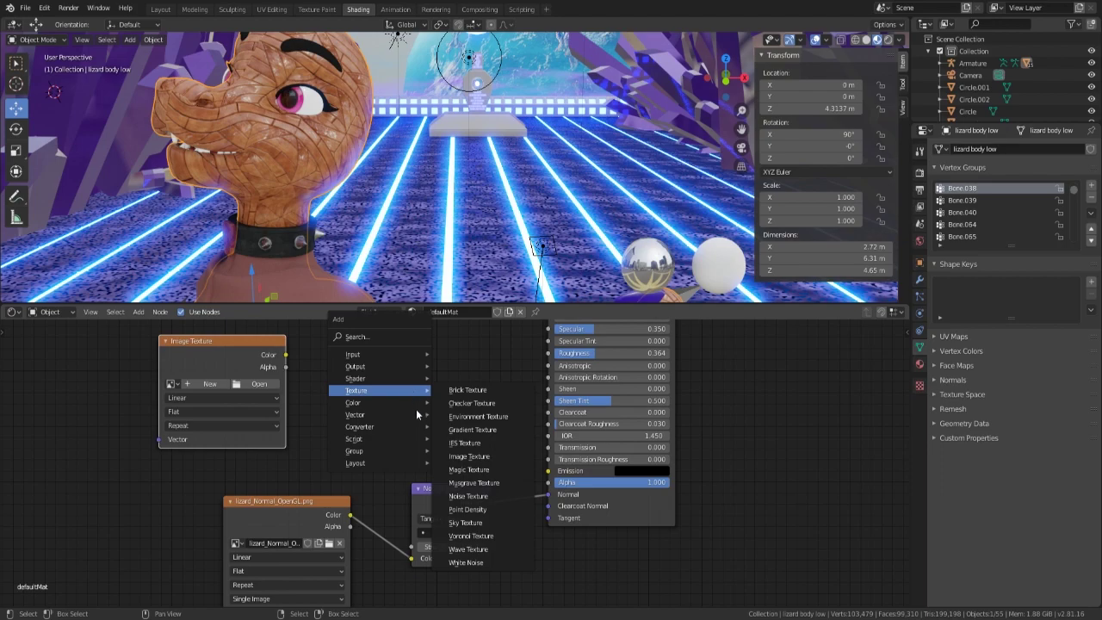
mouse_move(390, 417)
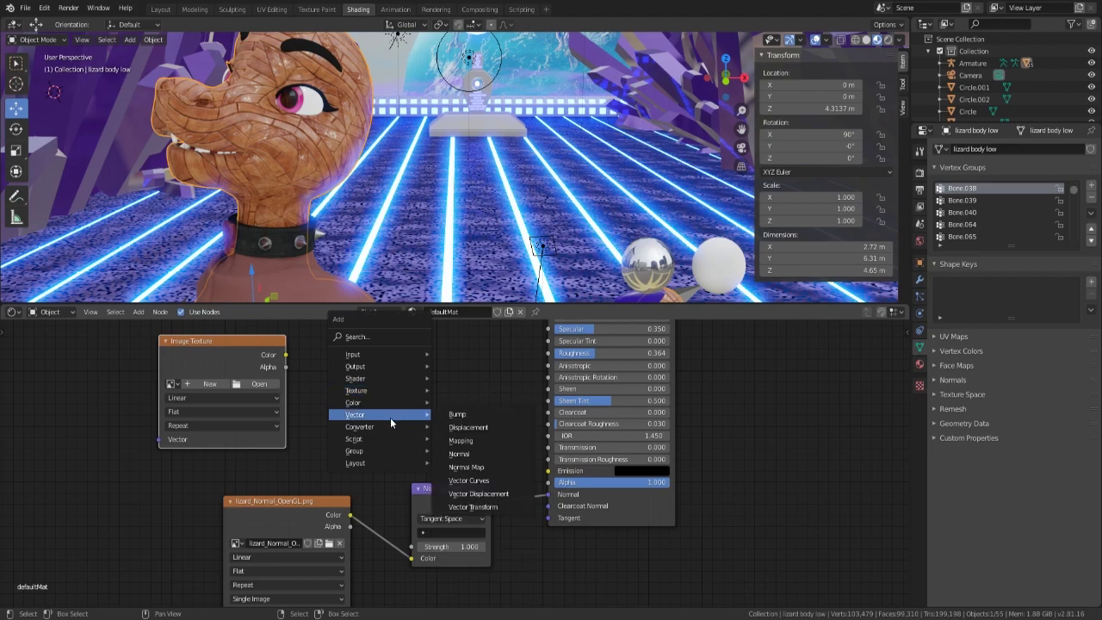
click(476, 418)
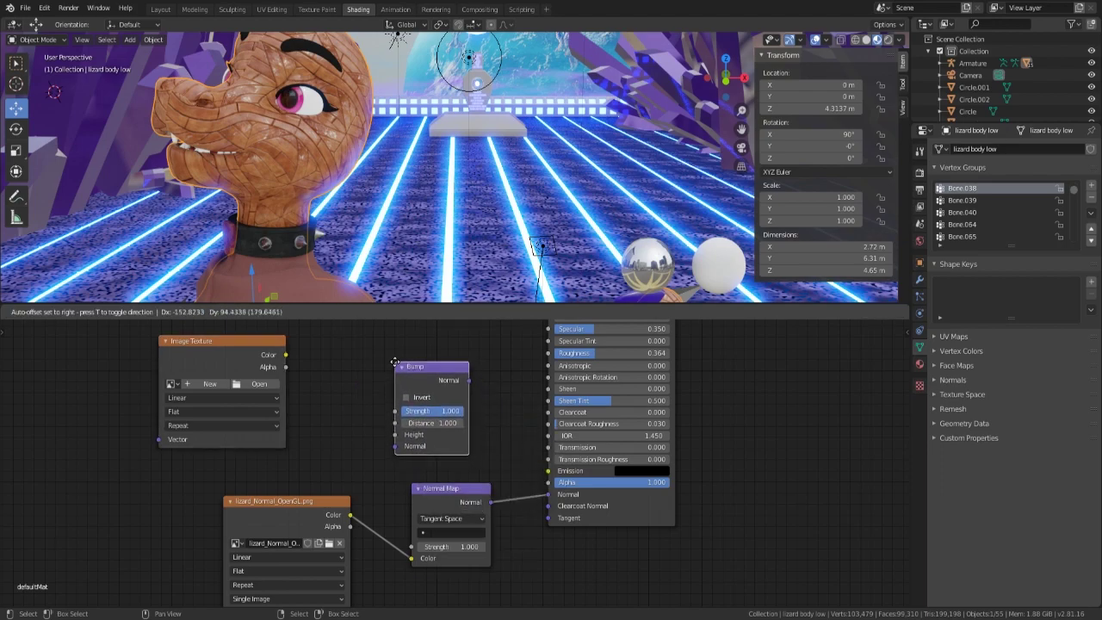
click(410, 363)
drag(285, 355, 395, 434)
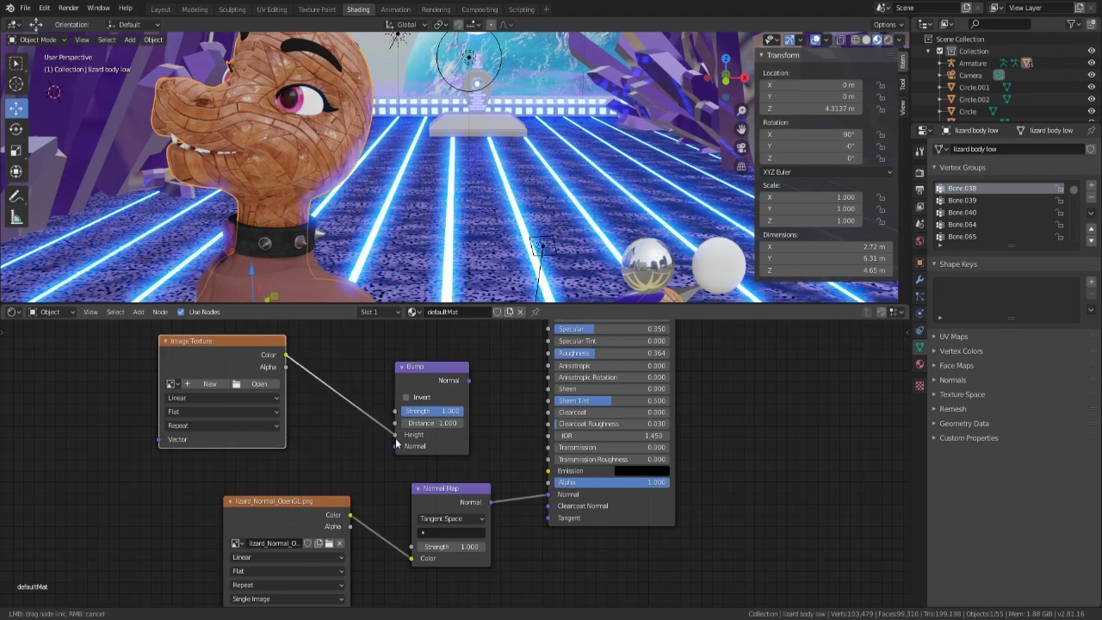
- Load lizard_Height.png into the image texture feeding the Bump node and set its color space to Non-Color
click(263, 385)
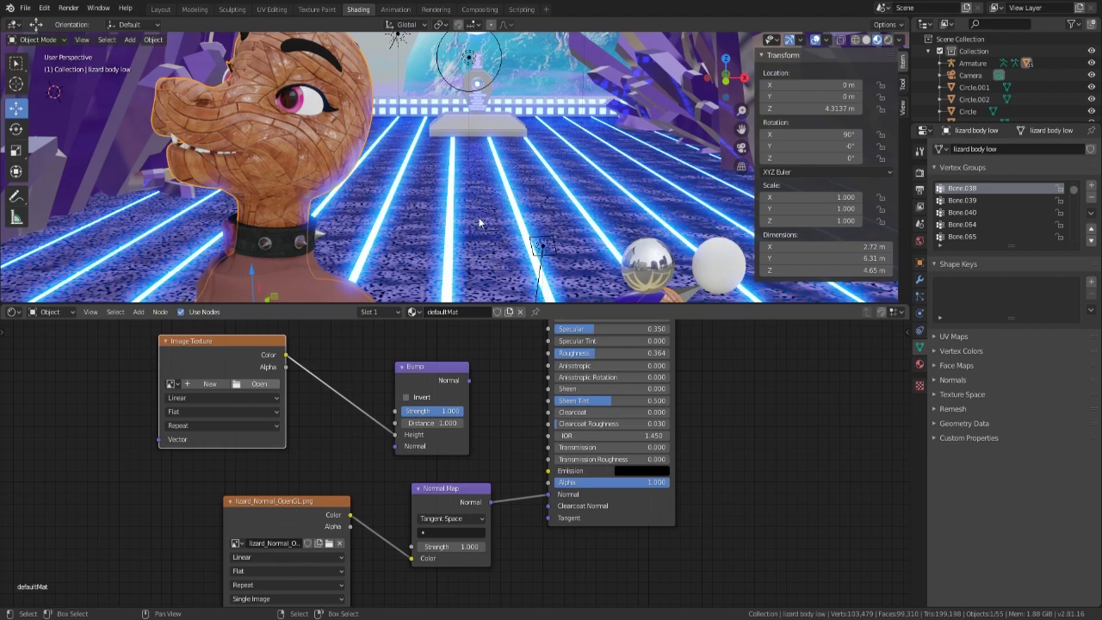
click(253, 453)
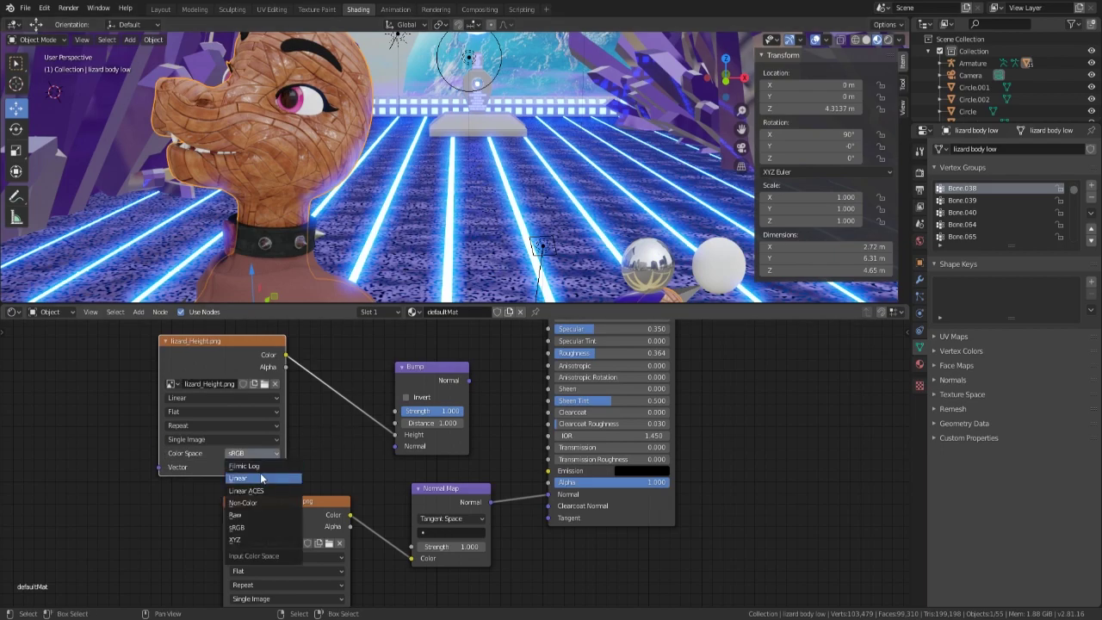
click(259, 502)
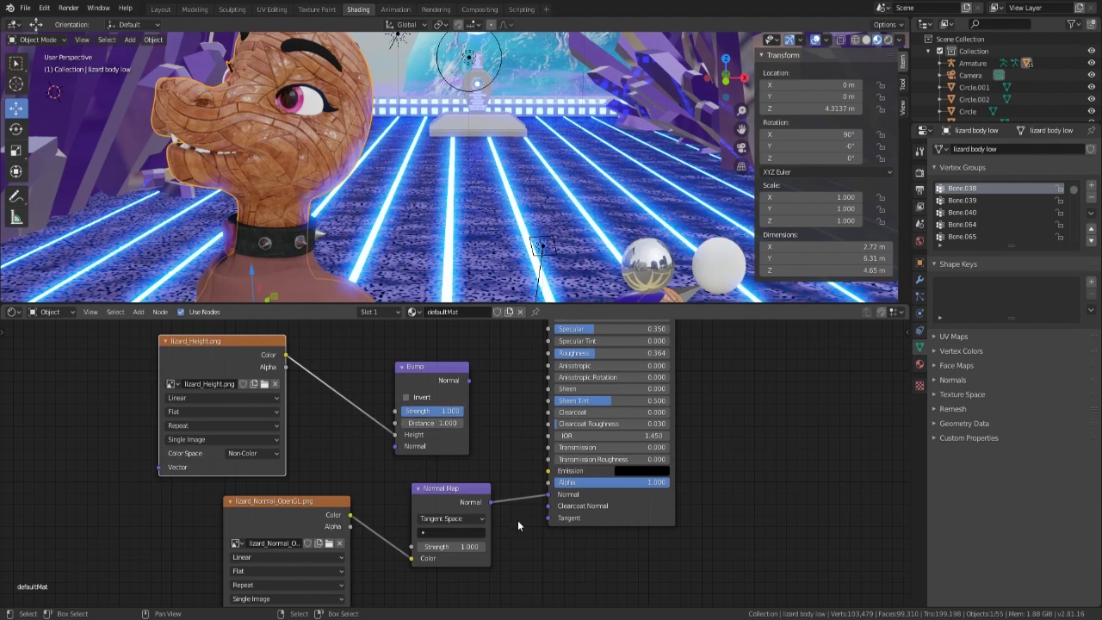
- Reroute the Normal Map output into the Bump node's Normal input and connect Bump to the Principled BSDF's Normal
drag(546, 494, 535, 540)
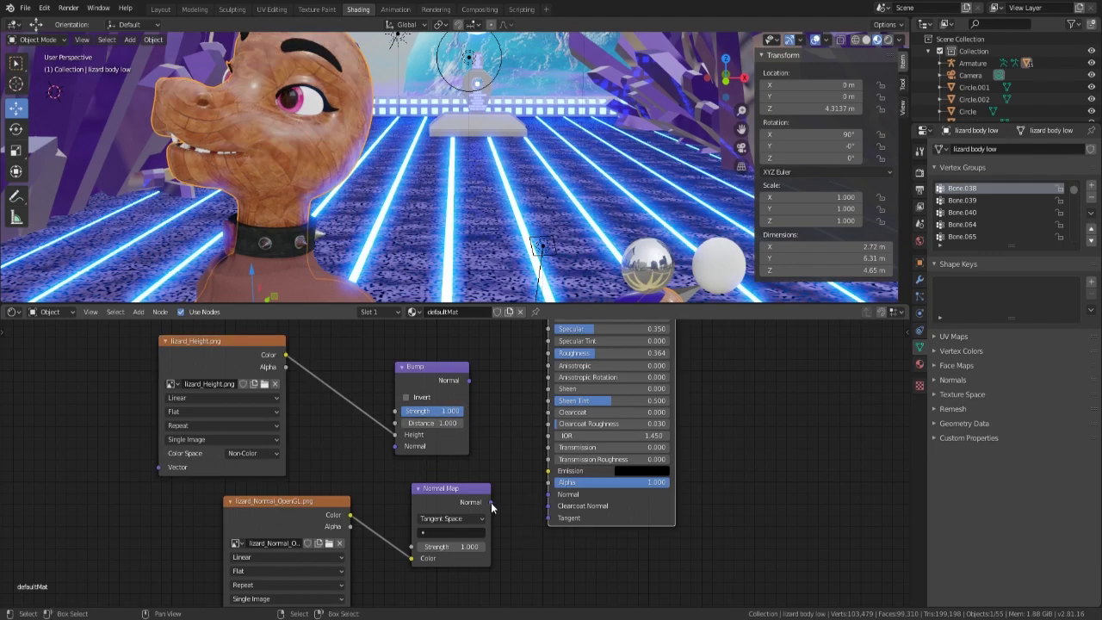
drag(491, 503, 395, 446)
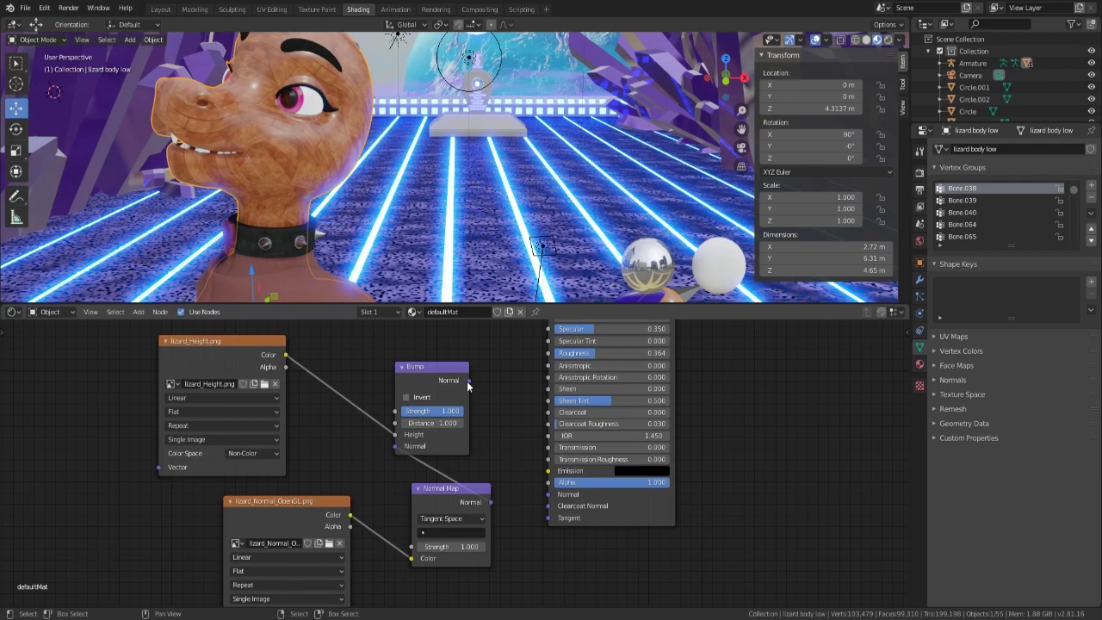
drag(468, 382, 549, 497)
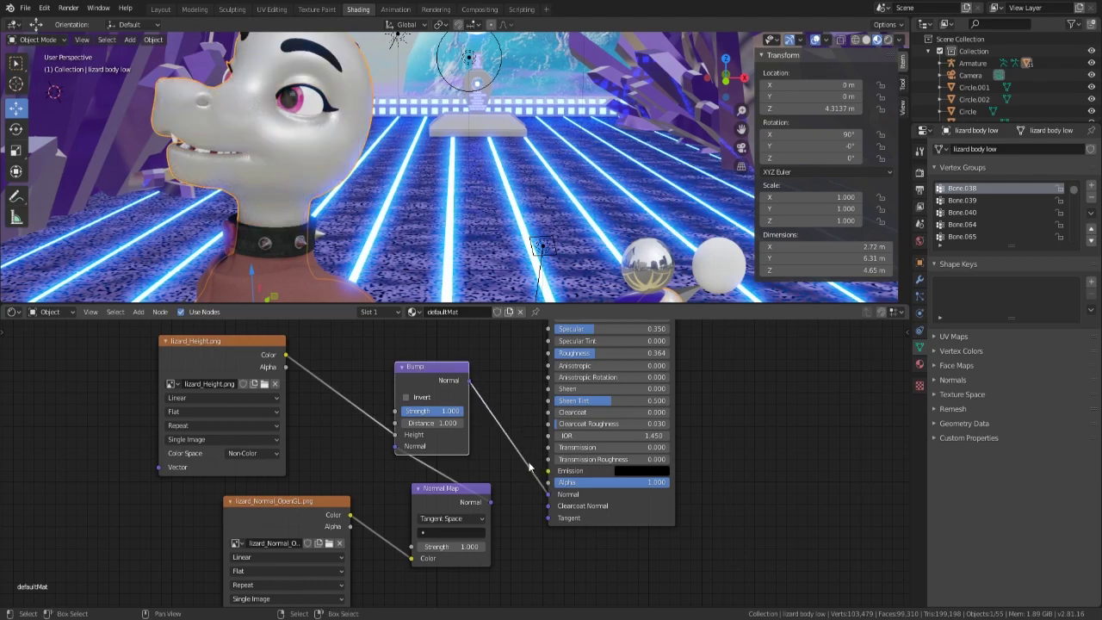
shift+middle_drag(335, 233, 504, 244)
scroll(484, 241, up, 2)
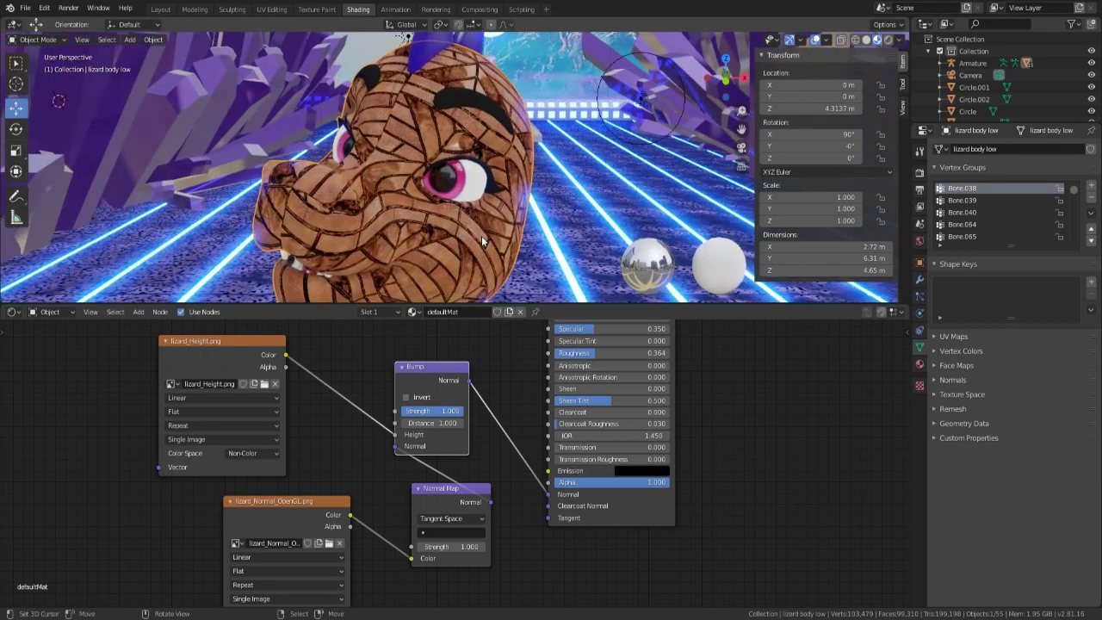
- Space out the Bump and Normal Map nodes so their connections are easier to read
drag(435, 381, 472, 365)
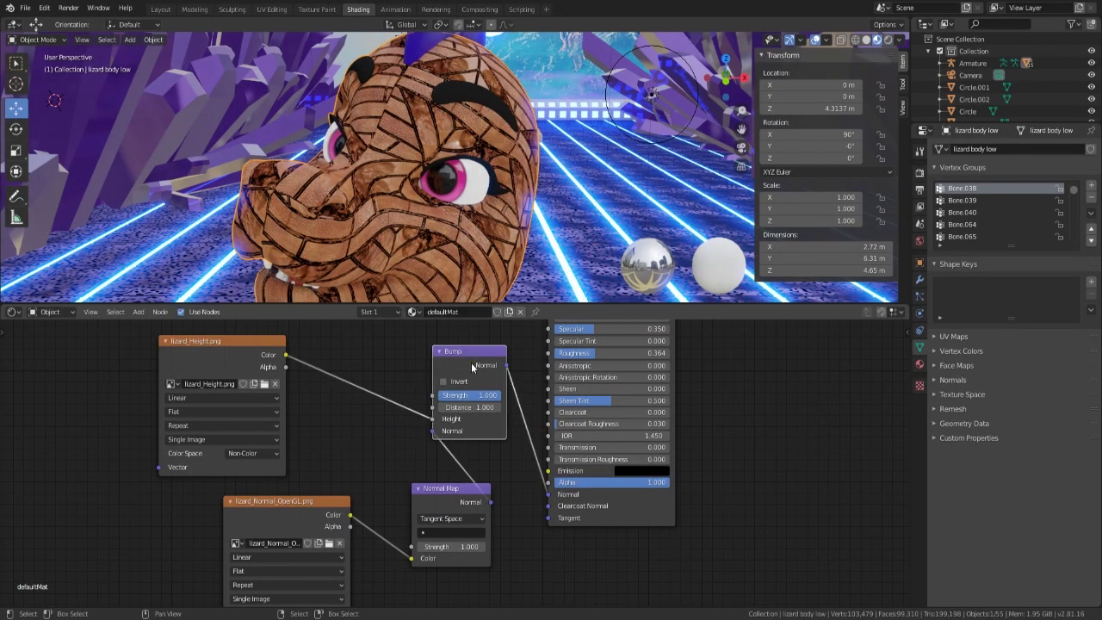
drag(448, 490, 425, 491)
middle_drag(318, 523, 324, 455)
- Reduce the Bump node's Strength to 0.258 and check the wood relief on the lizard's face
scroll(452, 170, up, 1)
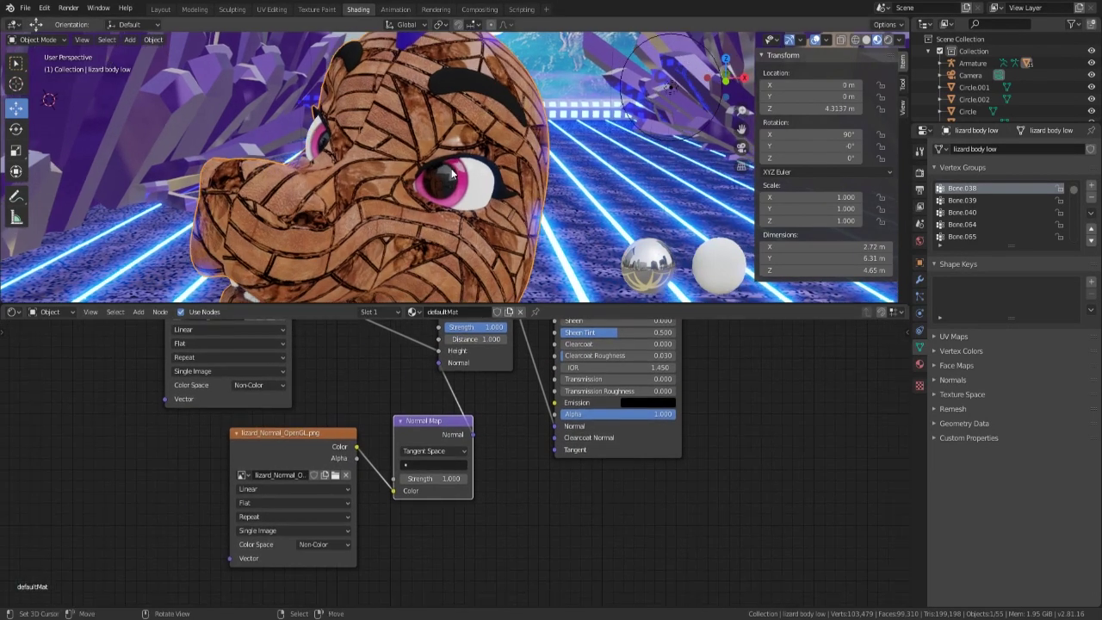
middle_drag(452, 174, 398, 170)
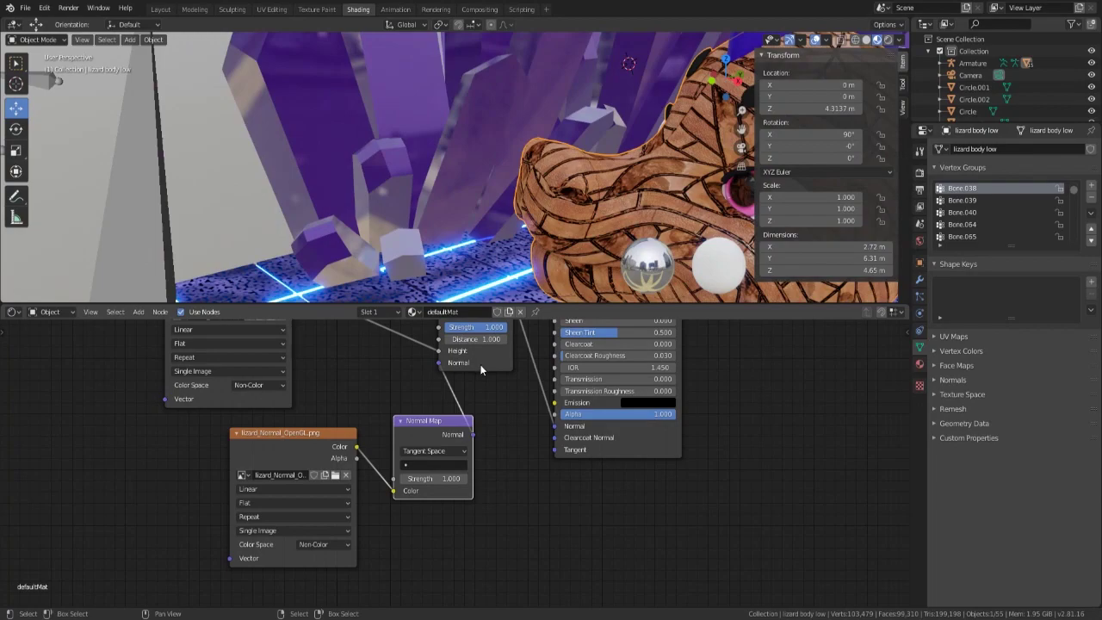
drag(482, 327, 432, 327)
middle_drag(450, 179, 57, 106)
scroll(489, 187, up, 2)
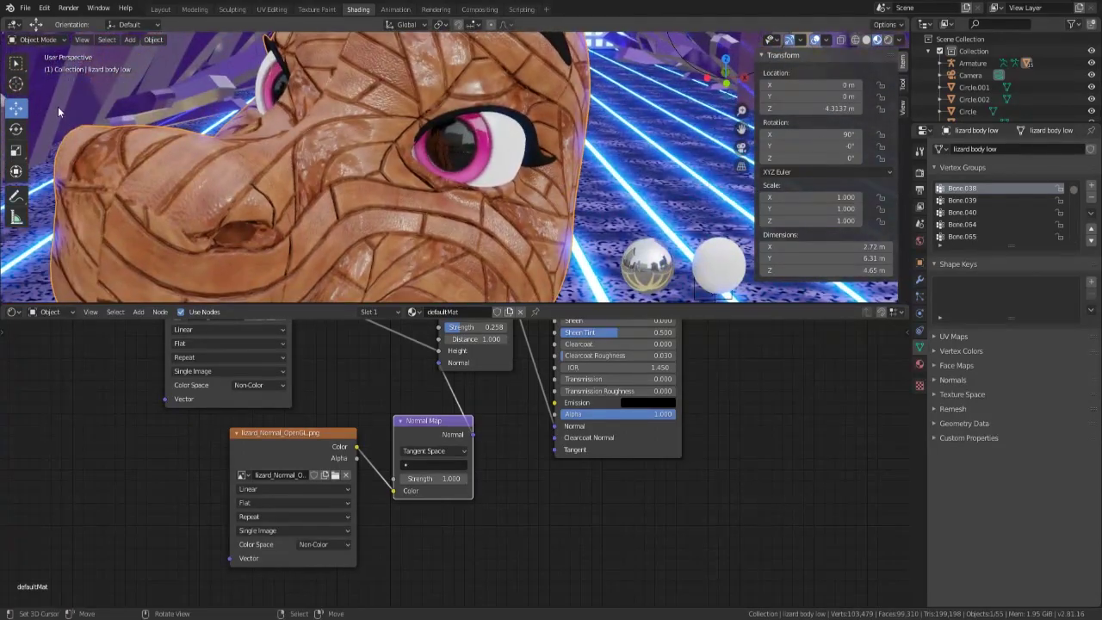
- Move the lizard_Base_Color.png node up and add an Image Texture node above the lizard_Height.png node
middle_drag(373, 357, 320, 348)
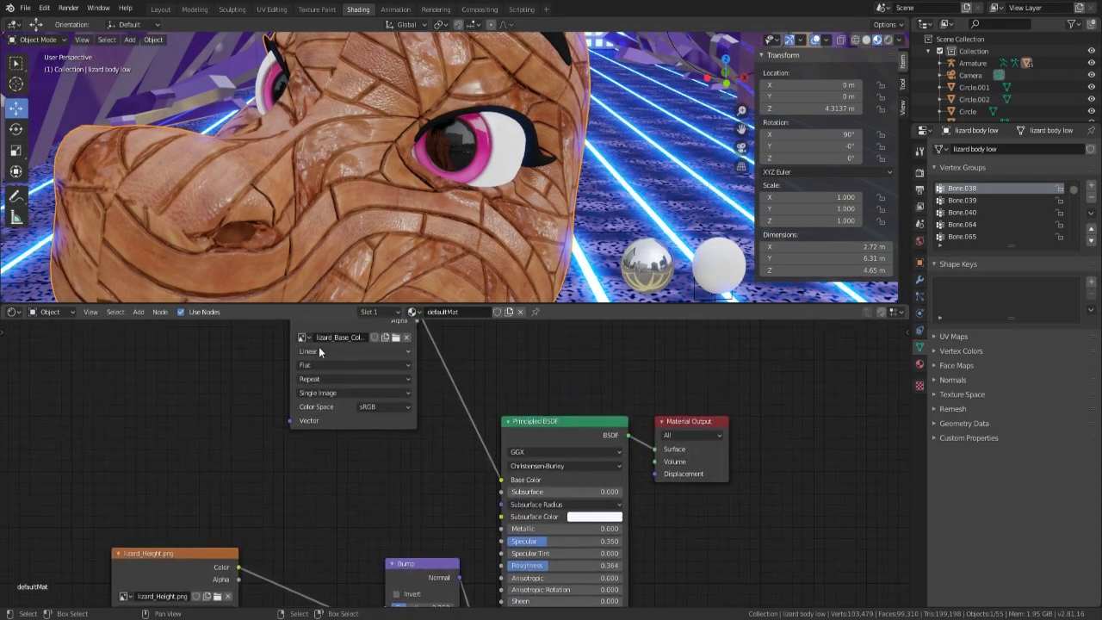
scroll(371, 411, down, 3)
drag(396, 406, 430, 368)
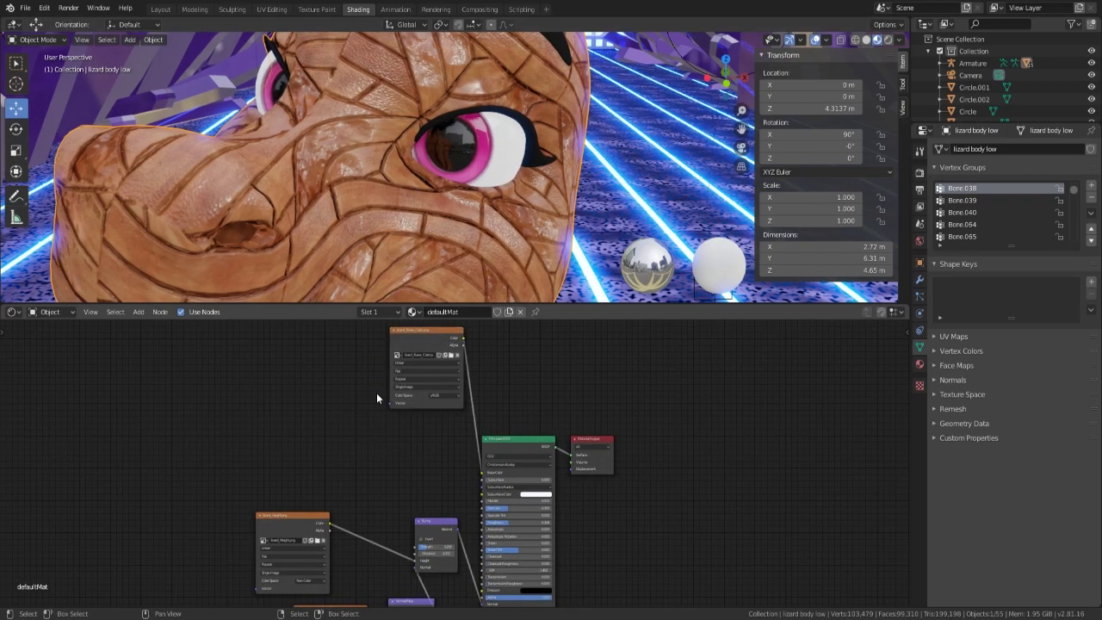
key(shift+a)
mouse_move(274, 398)
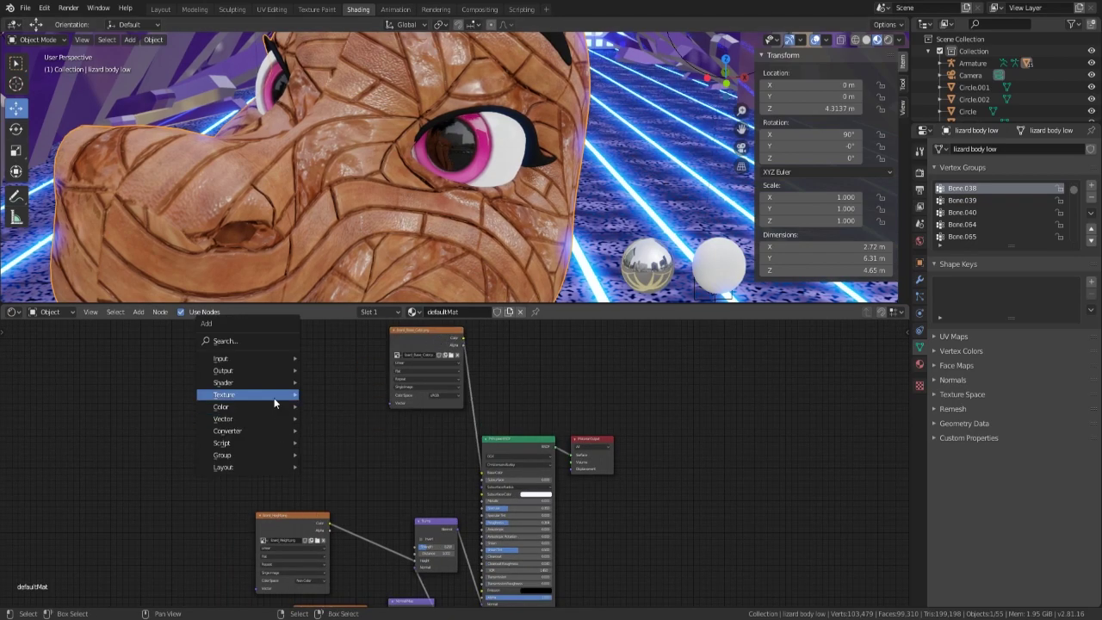
click(337, 459)
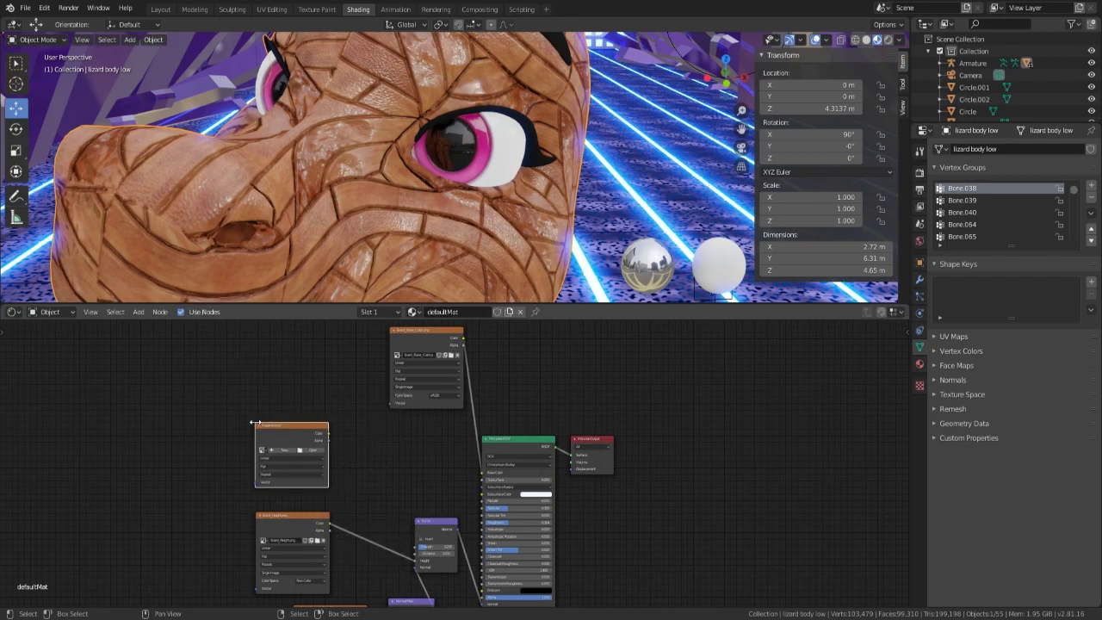
click(330, 486)
- Enable Invert on the Bump node and set its Strength to 0.083
scroll(330, 485, up, 2)
scroll(331, 492, up, 3)
middle_drag(314, 466, 339, 359)
click(450, 498)
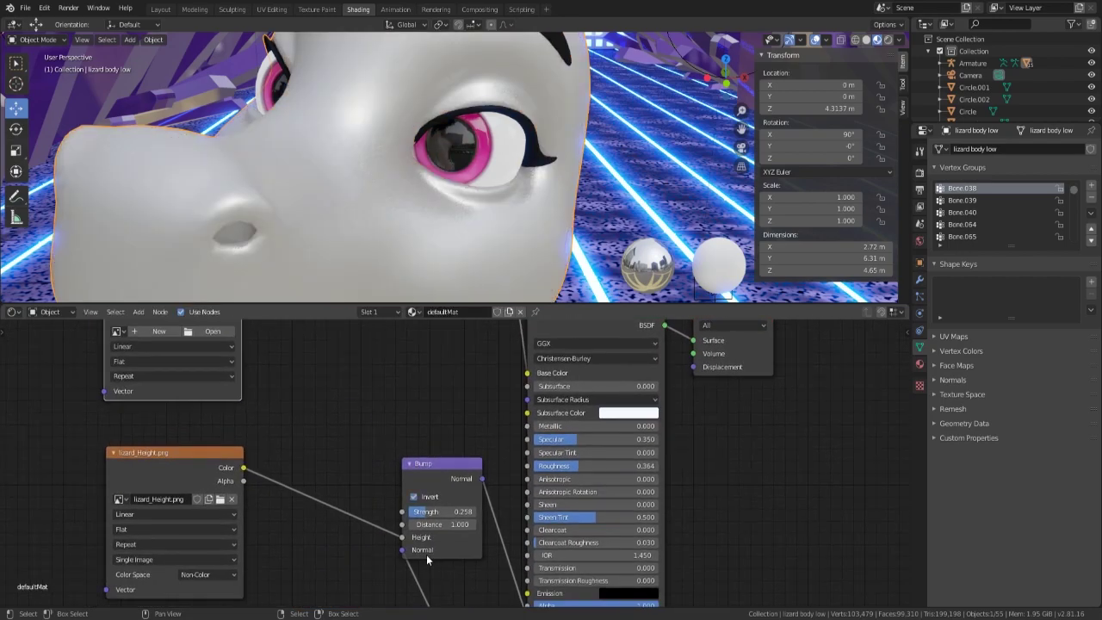
mouse_move(427, 484)
mouse_down()
mouse_move(399, 499)
mouse_move(386, 527)
mouse_up()
middle_drag(217, 335, 224, 379)
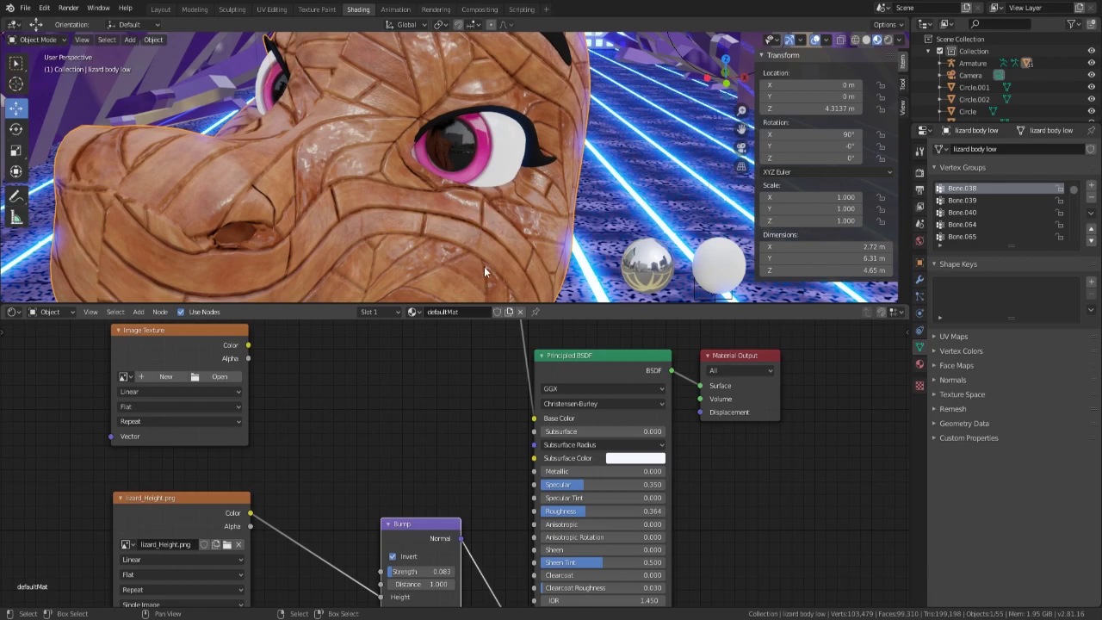
- Connect the empty image texture's Color to Roughness, load lizard_Roughness.png into it and set its color space to Non-Color
drag(248, 344, 534, 510)
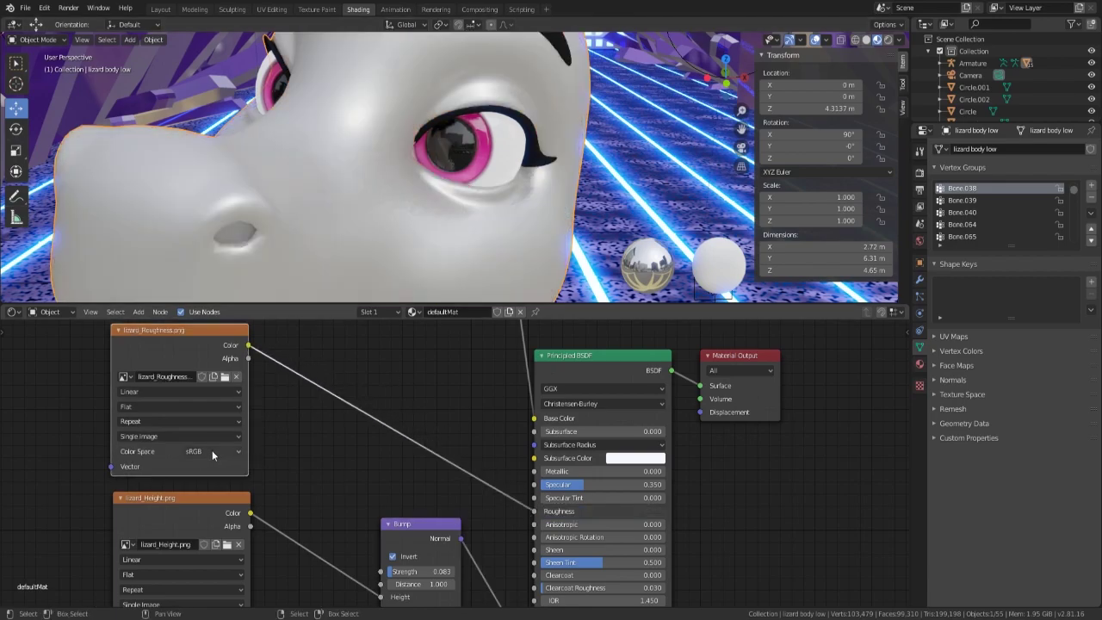
click(212, 451)
click(222, 504)
scroll(309, 449, down, 2)
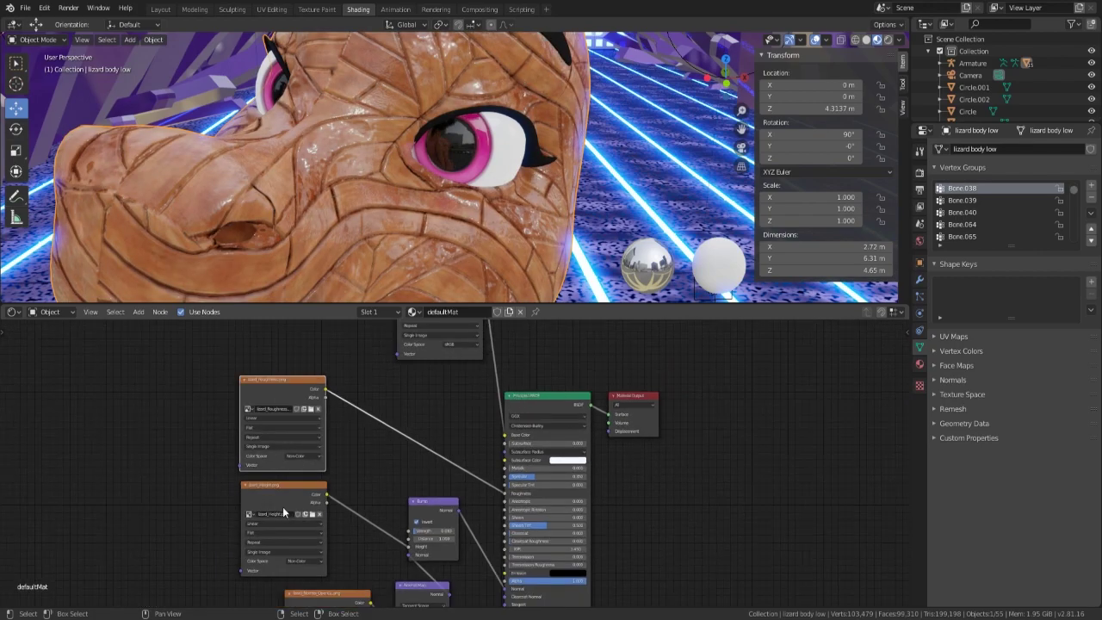
- Move the lizard_Height.png and lizard_Roughness.png nodes farther from the shader and add an Image Texture node above them
drag(285, 511, 151, 565)
drag(271, 386, 112, 451)
key(shift+a)
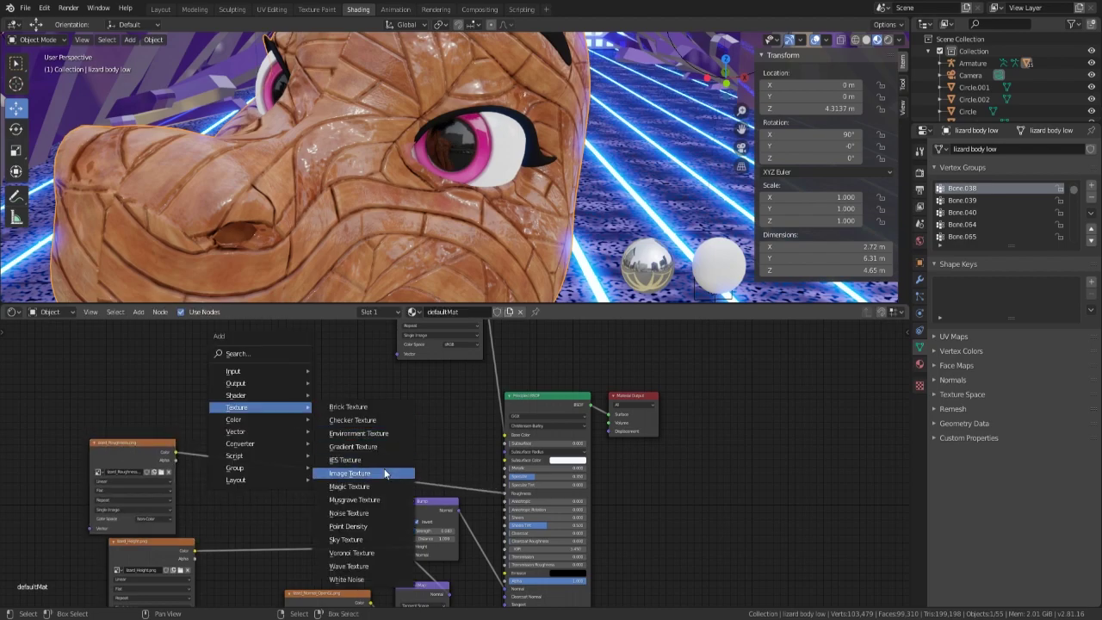
click(348, 473)
click(196, 346)
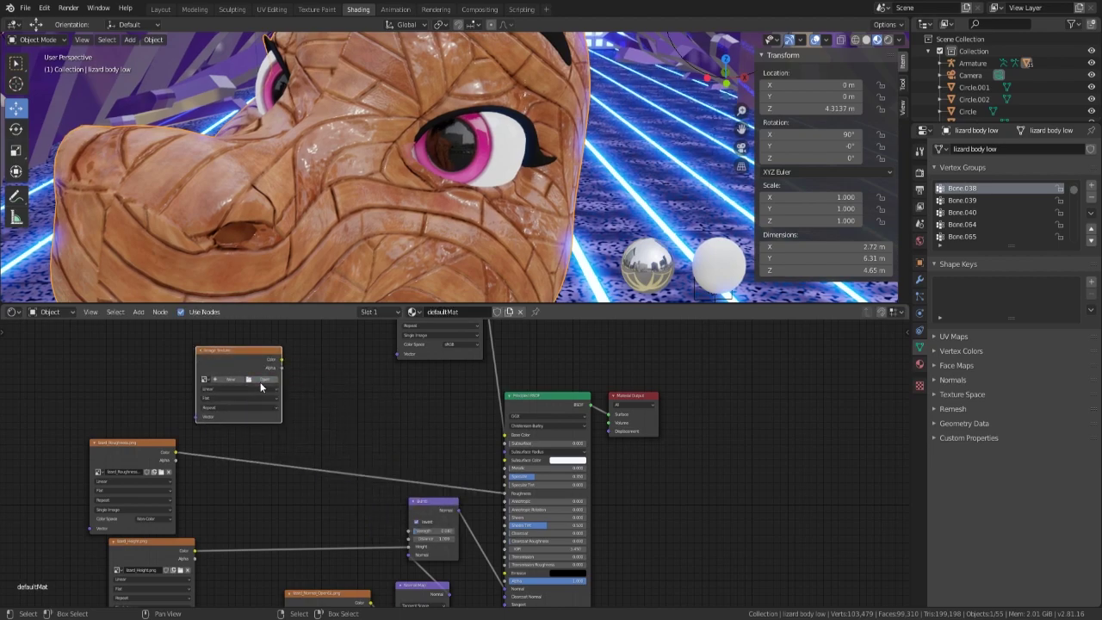
- Load lizard_Metallic.png into the new image texture, connect its Color to Metallic and set its color space to Non-Color
double_click(487, 262)
drag(281, 361, 506, 468)
click(269, 431)
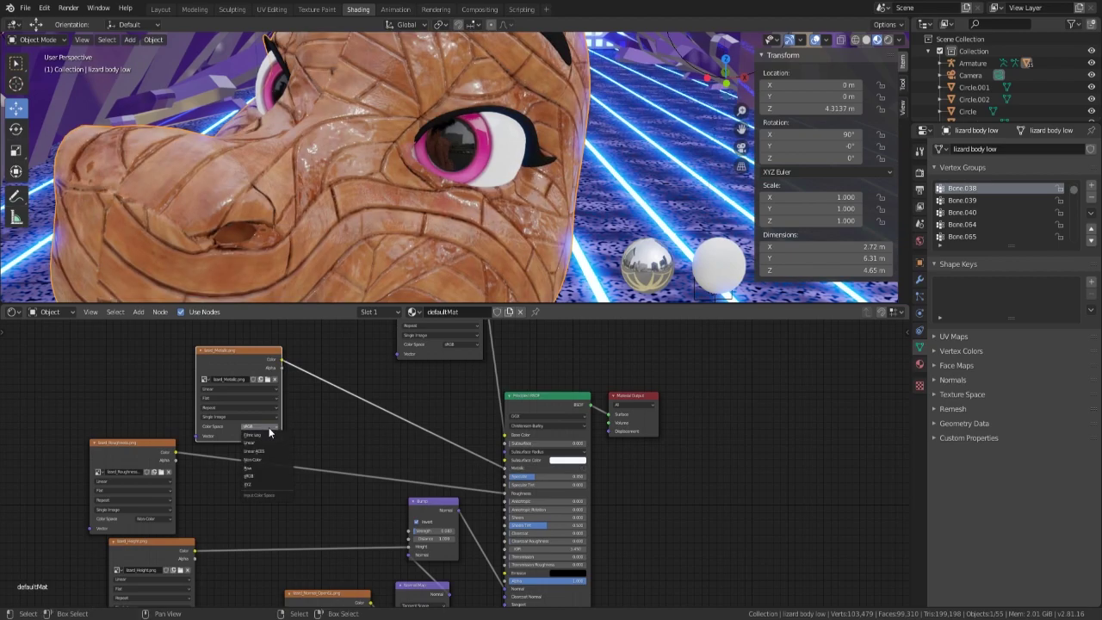
click(259, 461)
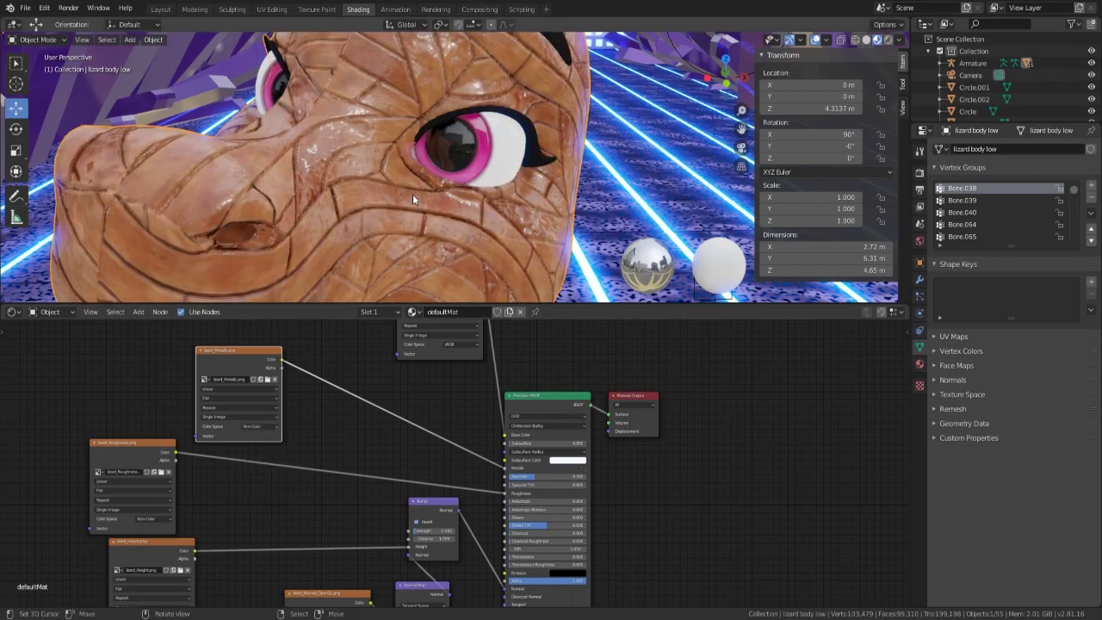
- Reduce the Principled BSDF's Specular to 0.091 and check the shine on the lizard's face
middle_drag(503, 163, 458, 154)
scroll(528, 487, up, 5)
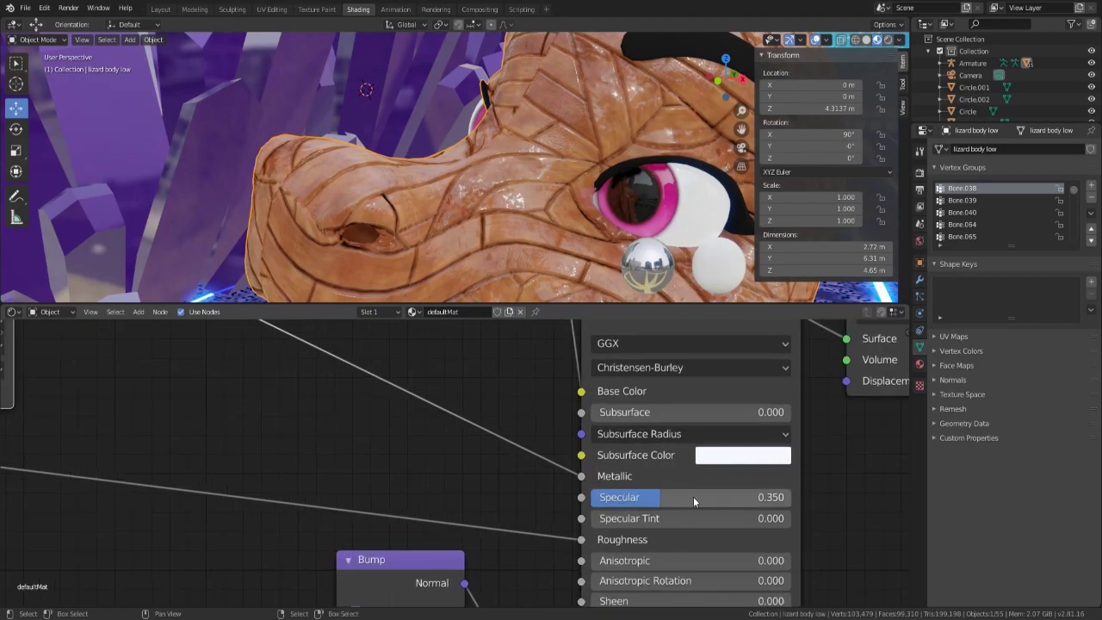
drag(394, 472, 334, 472)
scroll(554, 215, down, 5)
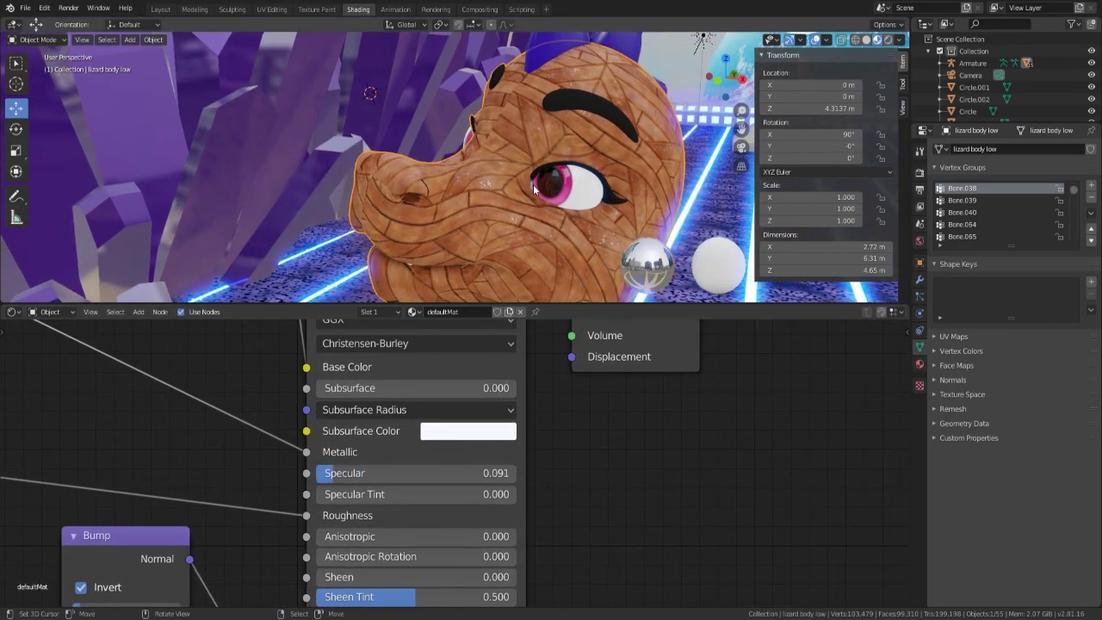
- Switch the 3D viewport to Rendered shading and inspect the lizard's textured head under the scene lighting
shift+middle_drag(554, 215, 487, 128)
scroll(487, 128, up, 2)
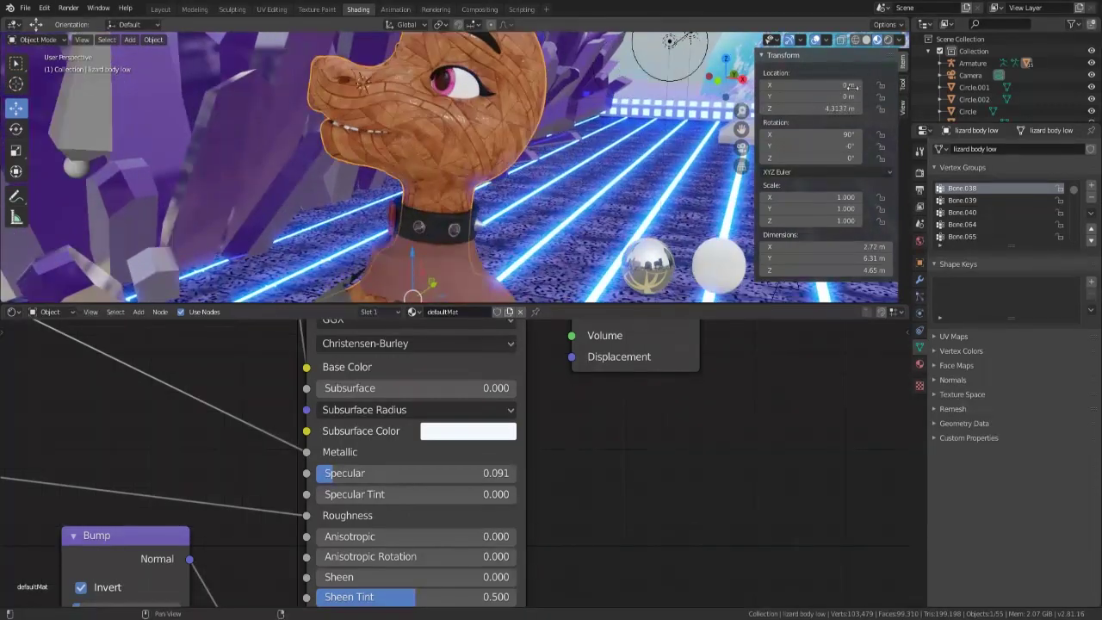
click(890, 40)
scroll(418, 116, up, 3)
middle_drag(419, 115, 511, 139)
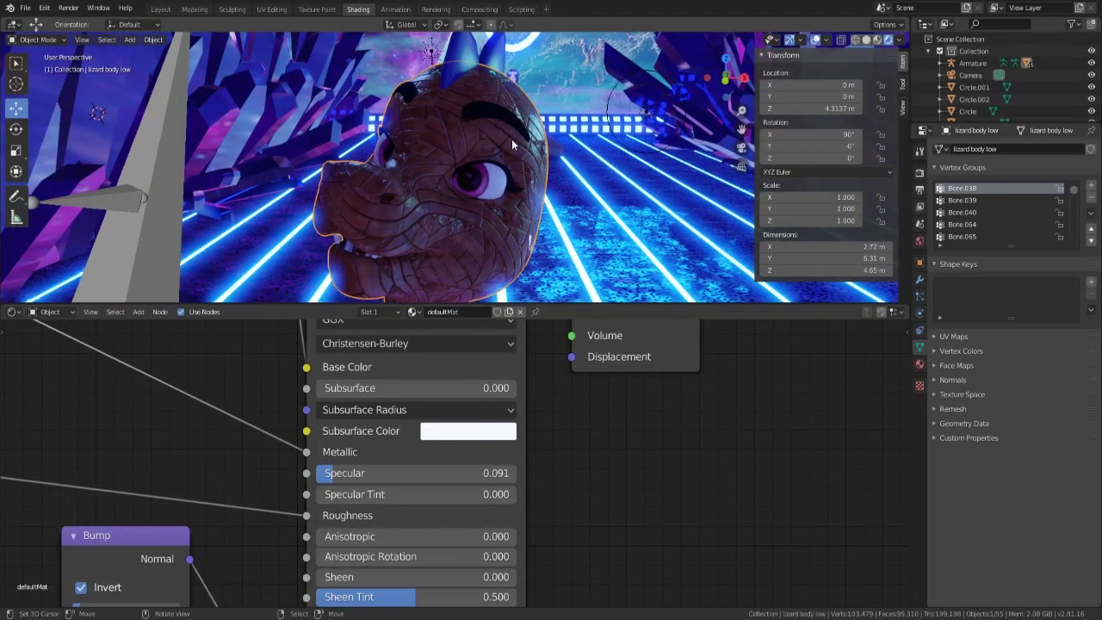
scroll(511, 138, down, 5)
scroll(512, 139, up, 4)
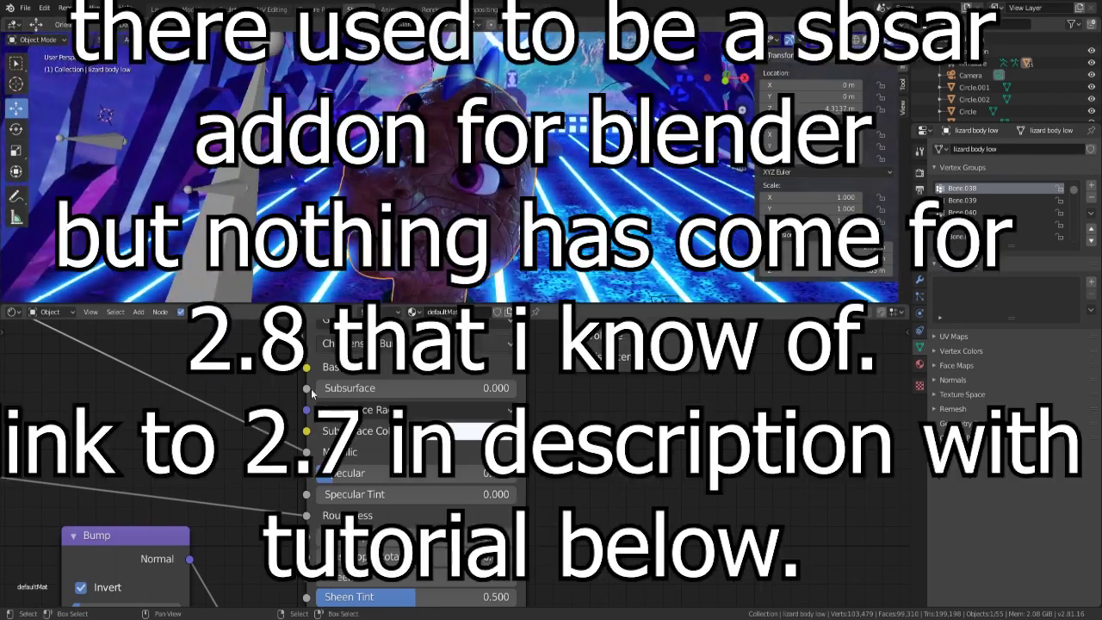